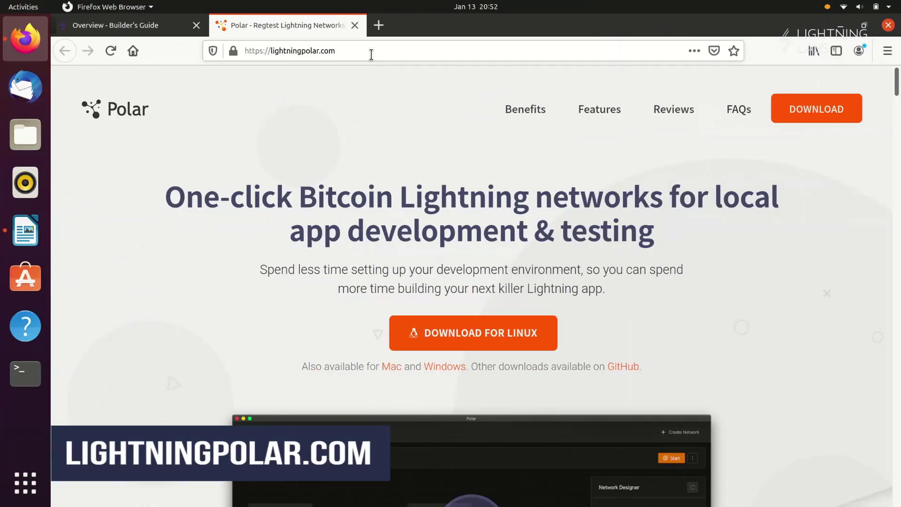
# - Load lightningpolar.com in the browser and save the Linux AppImage download of Polar
pyautogui.click(370, 55)
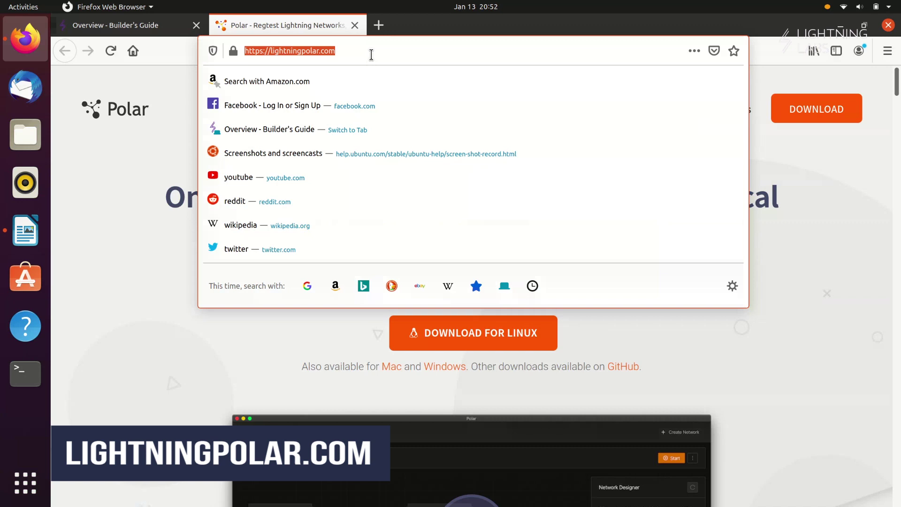
pyautogui.press('Return')
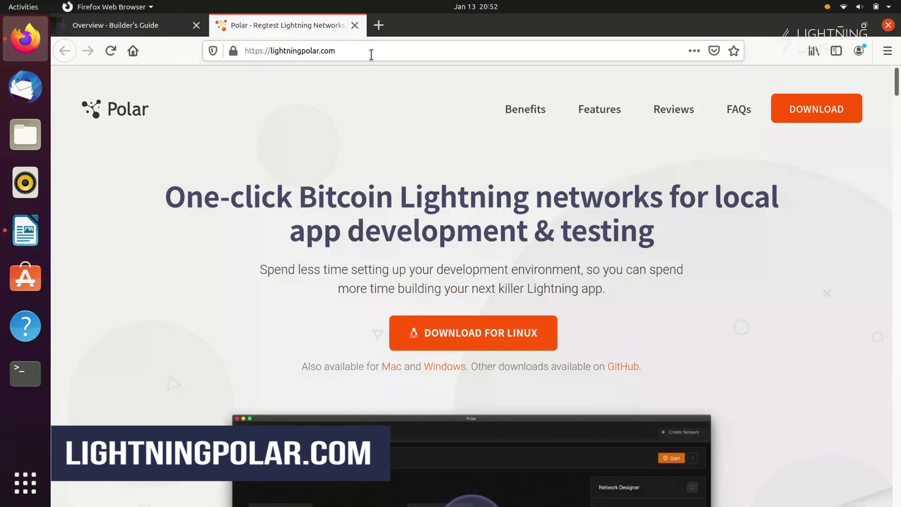
pyautogui.click(491, 334)
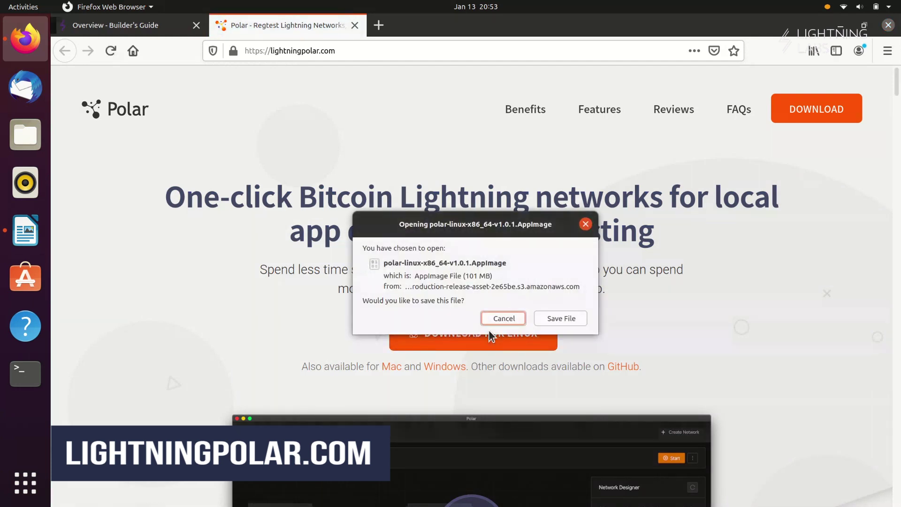
pyautogui.click(556, 322)
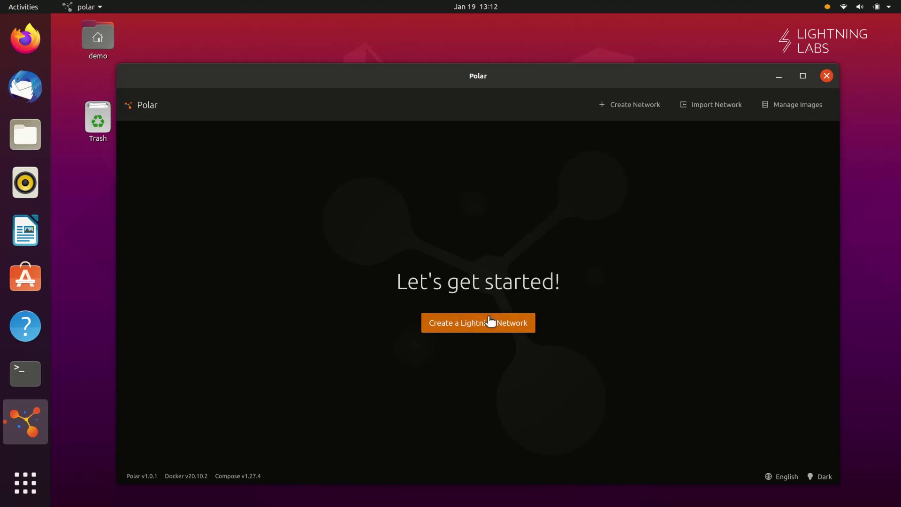
# - Create and start a Lightning network named test01 with 2 LND nodes, 0 c-lightning, 0 Eclair and 1 Bitcoin Core node
pyautogui.click(479, 327)
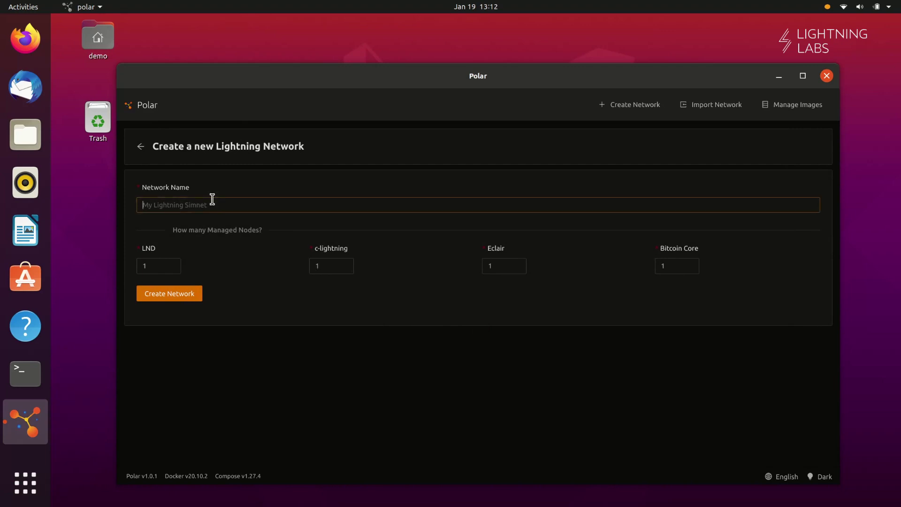
pyautogui.write('test')
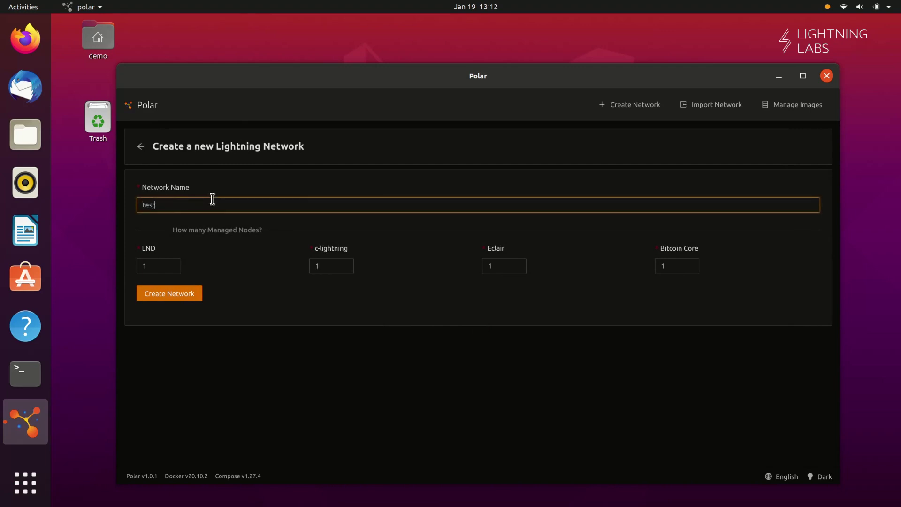
pyautogui.write('01')
pyautogui.click(175, 262)
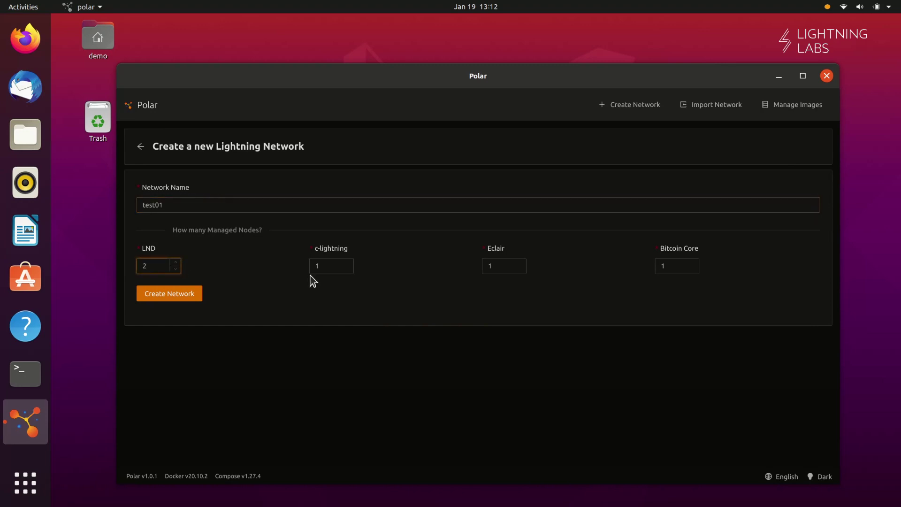
pyautogui.click(349, 270)
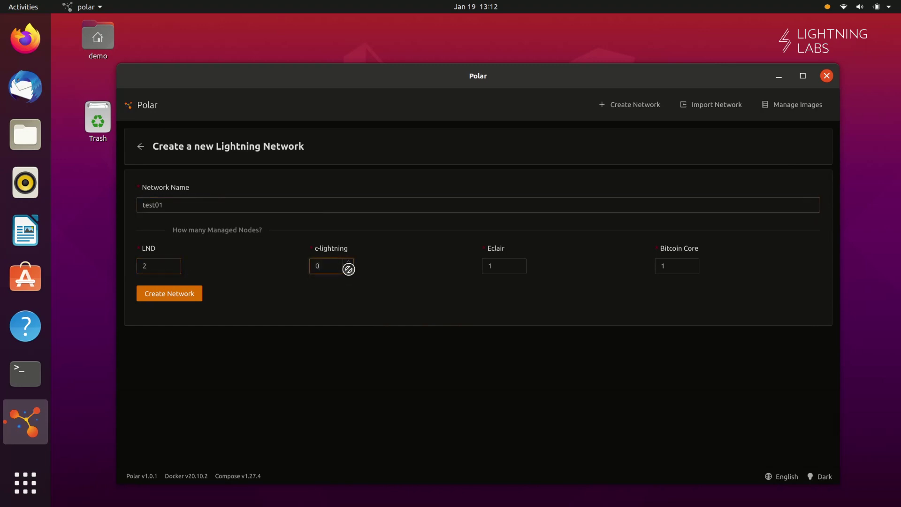
pyautogui.click(500, 269)
pyautogui.press('Down')
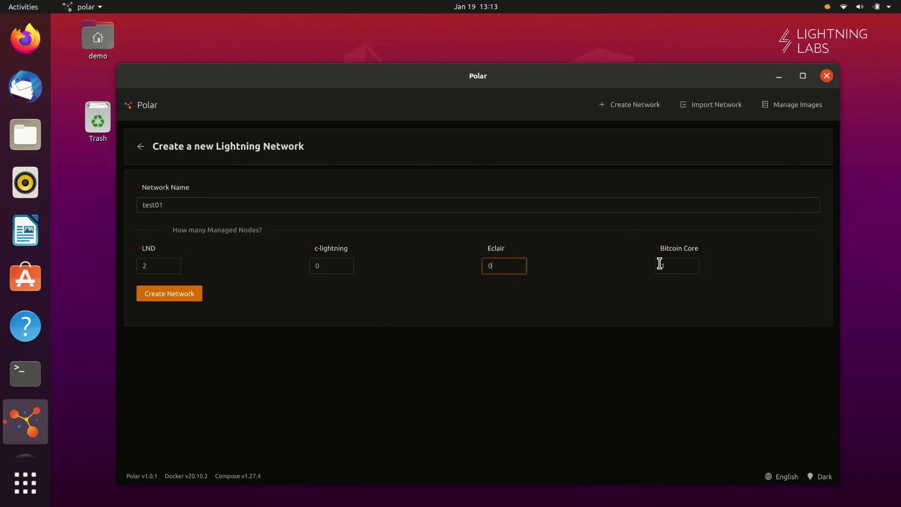
pyautogui.moveTo(683, 263); pyautogui.dragTo(657, 264)
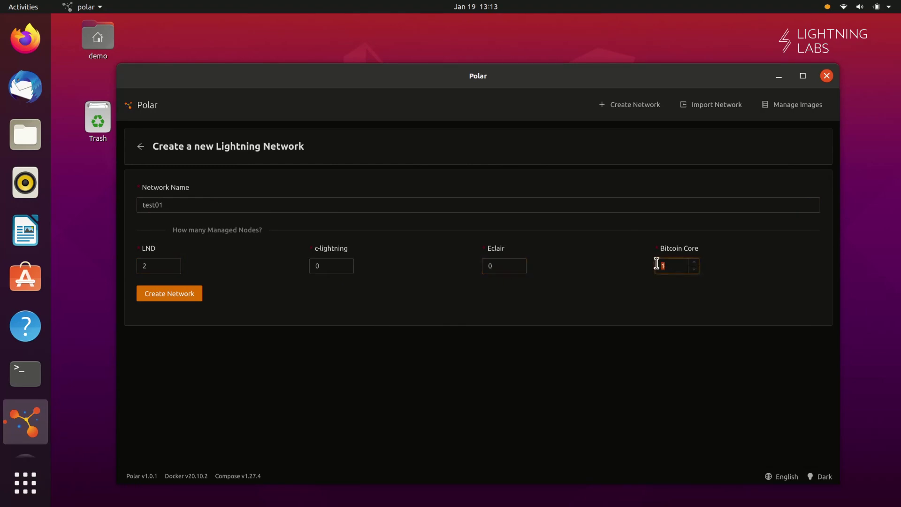
pyautogui.click(618, 271)
pyautogui.click(175, 299)
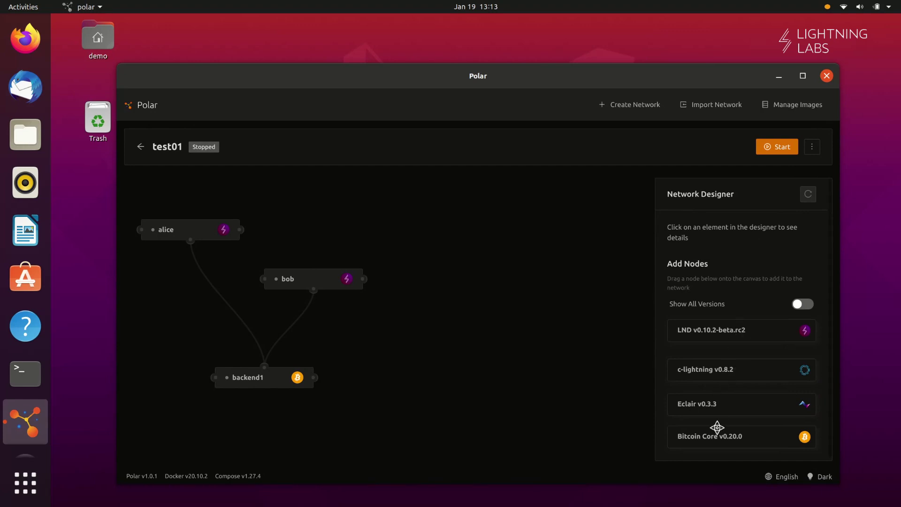
pyautogui.click(789, 147)
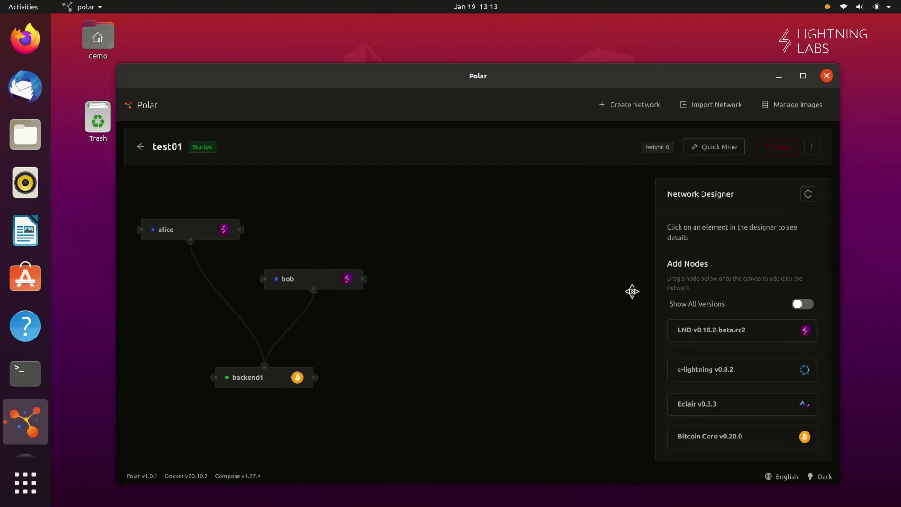
# - Review the alice node's general info and its connection details in the File Paths, HEX, Base64 and LND Connect formats
pyautogui.click(188, 228)
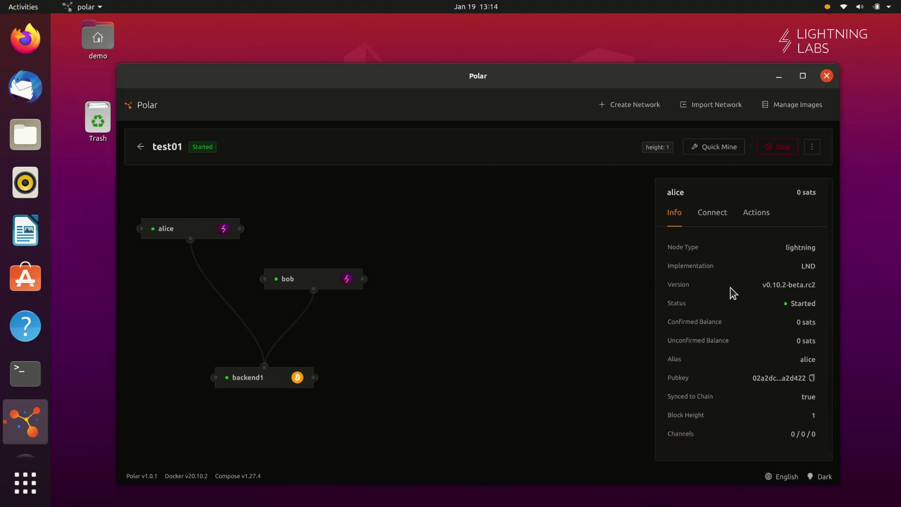
pyautogui.click(717, 214)
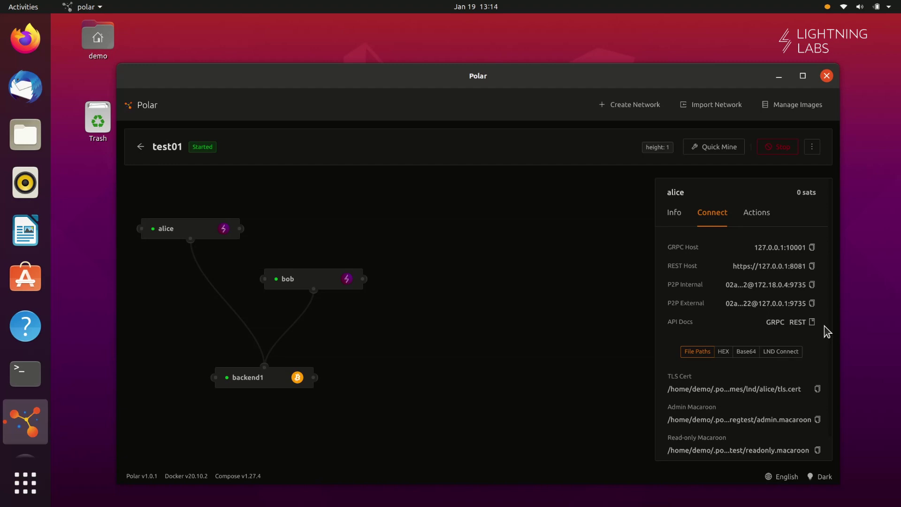
pyautogui.scroll(-1, 824, 326)
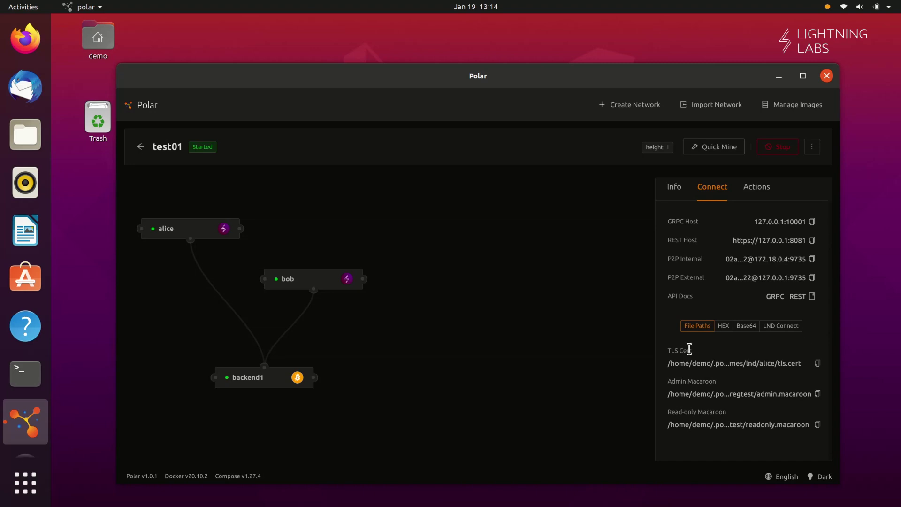
pyautogui.click(723, 329)
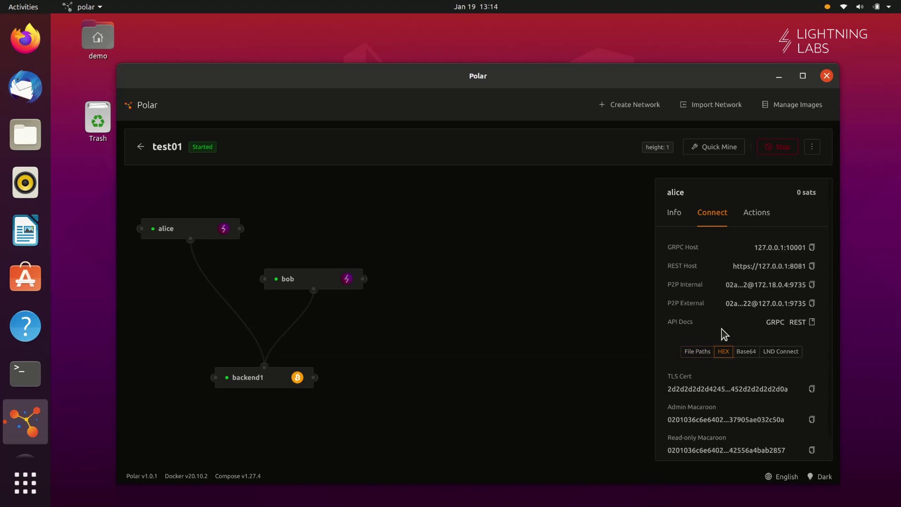
pyautogui.scroll(-1, 751, 328)
pyautogui.click(750, 328)
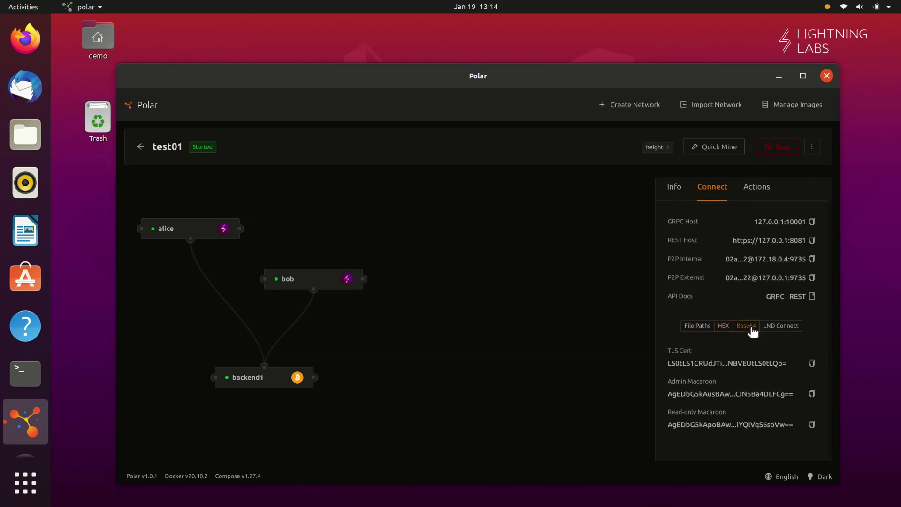
pyautogui.click(780, 327)
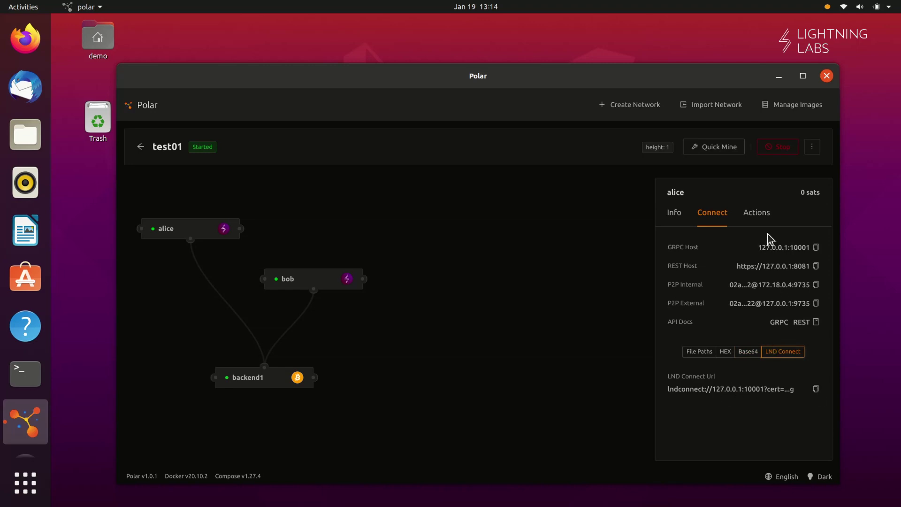
# - Look through the actions available for alice, launch the node's terminal and close it again
pyautogui.click(759, 217)
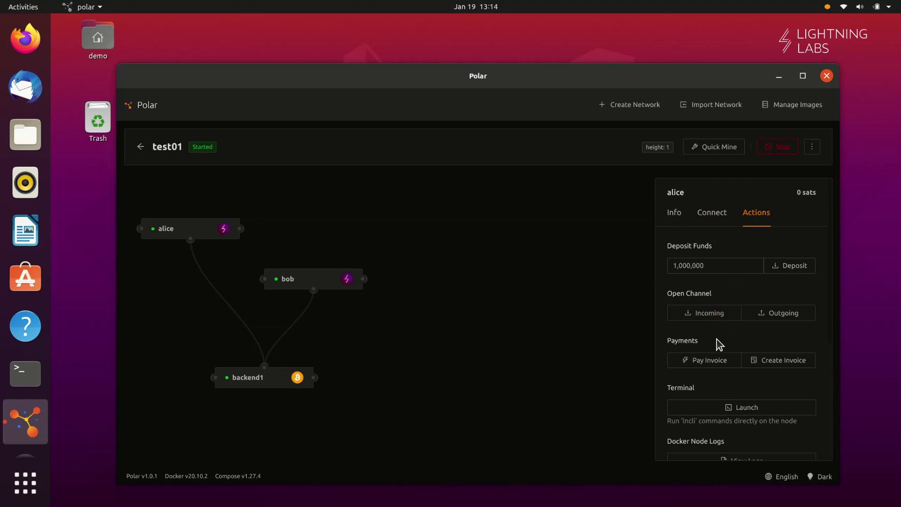
pyautogui.scroll(-3, 717, 339)
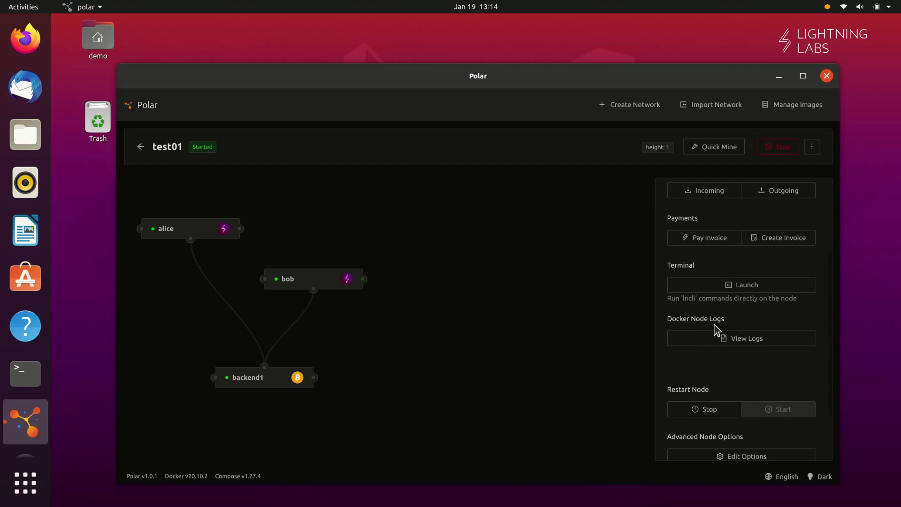
pyautogui.click(738, 286)
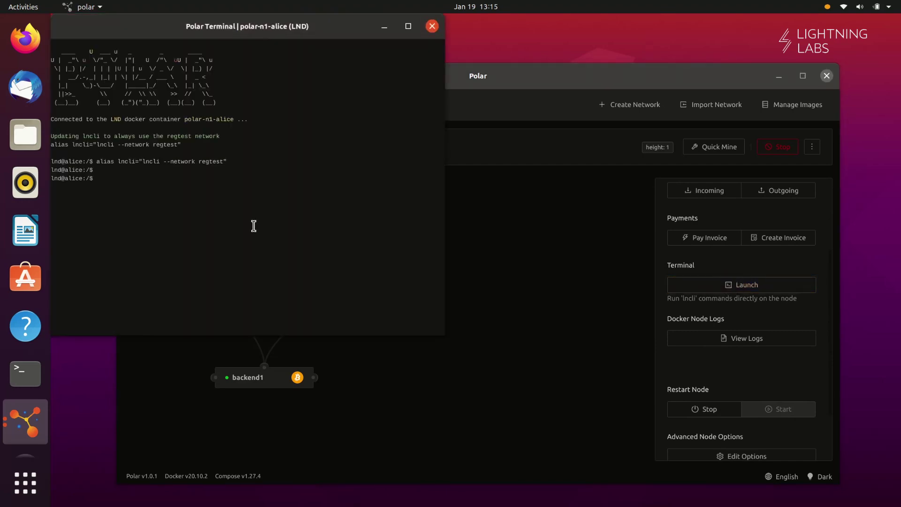
pyautogui.click(432, 26)
pyautogui.scroll(-1, 796, 367)
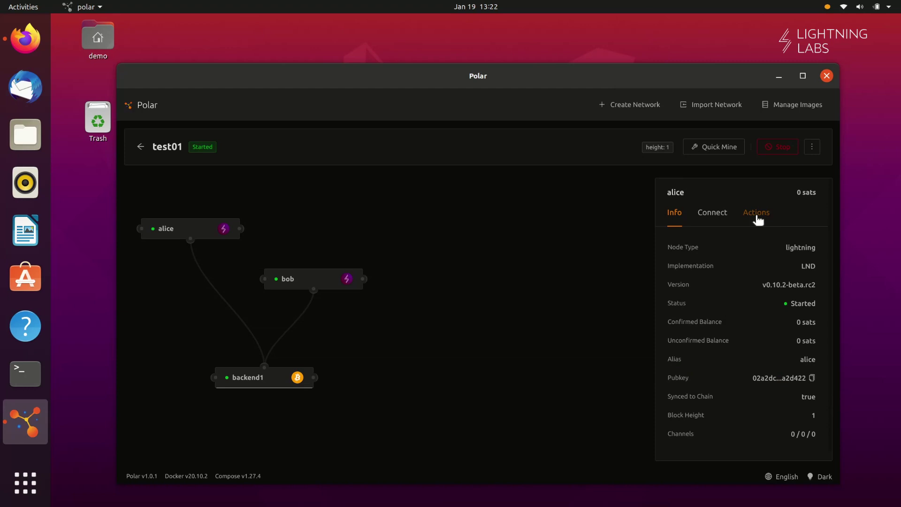
# - Deposit 1,000,000 sats to the alice node and check its balance and block height in the node info
pyautogui.click(756, 213)
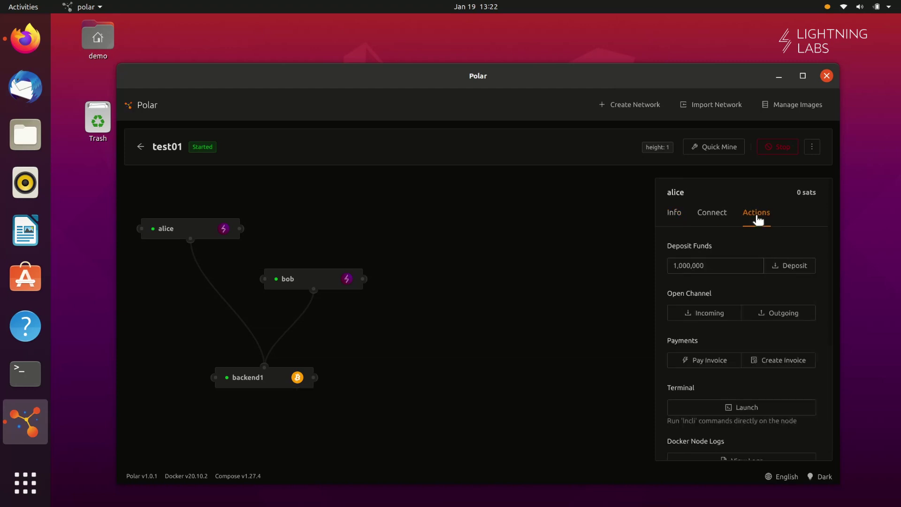
pyautogui.click(793, 266)
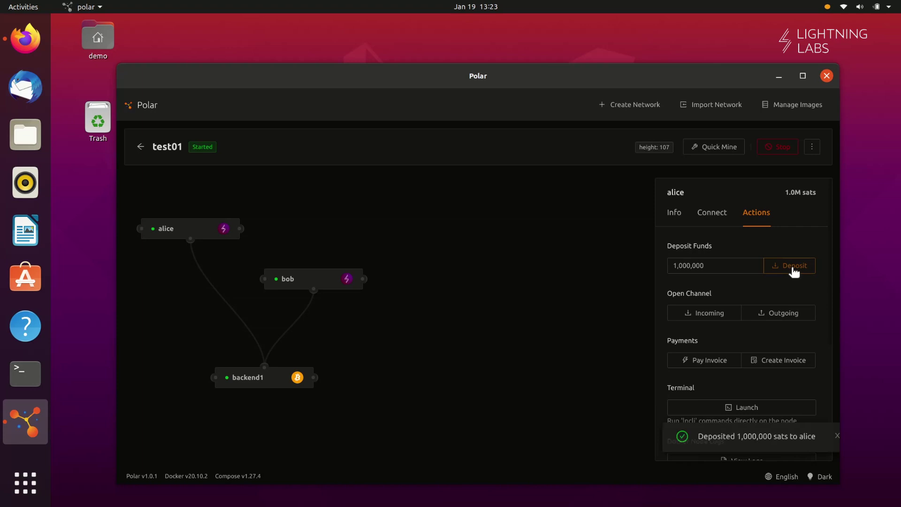
pyautogui.click(815, 440)
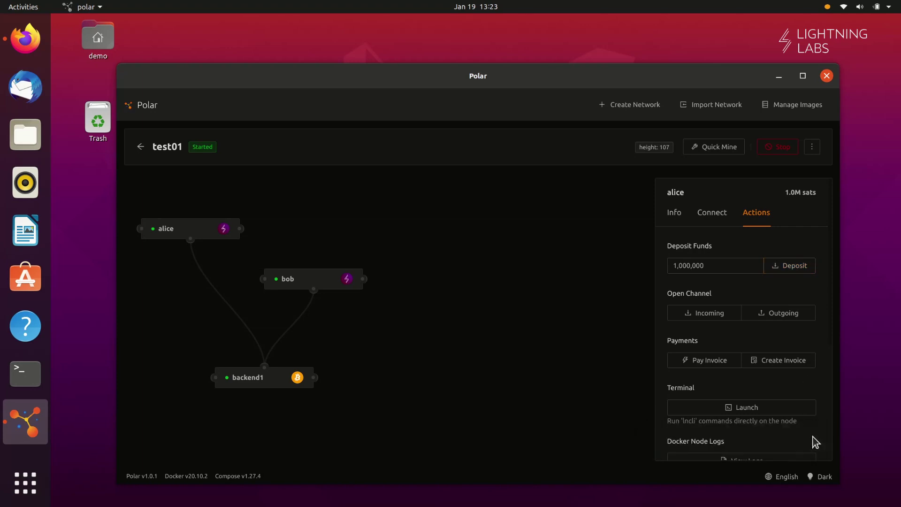
pyautogui.click(674, 215)
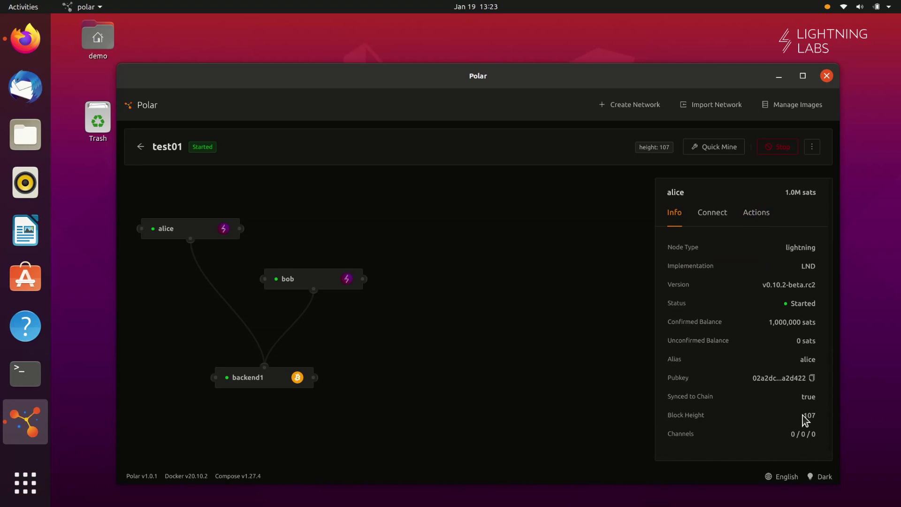
# - Open an outgoing channel from alice to bob with a capacity of 250,000 sats
pyautogui.click(752, 214)
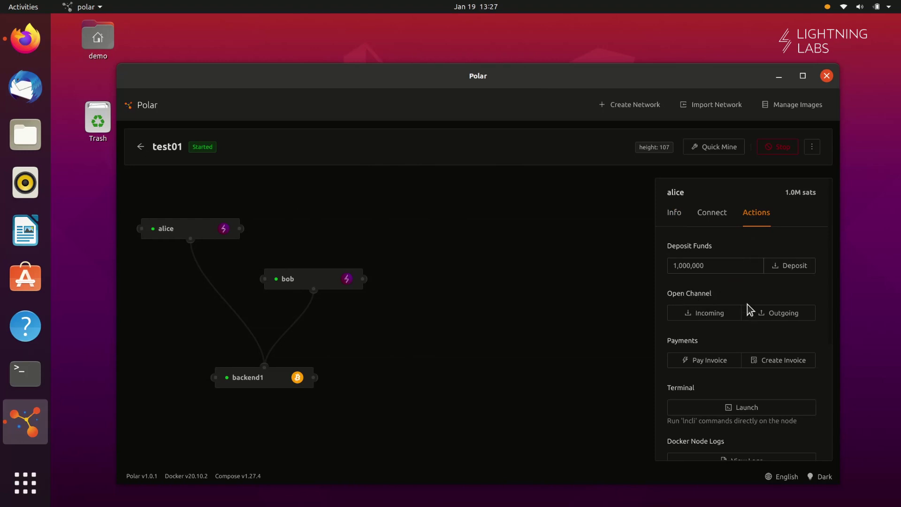
pyautogui.click(767, 315)
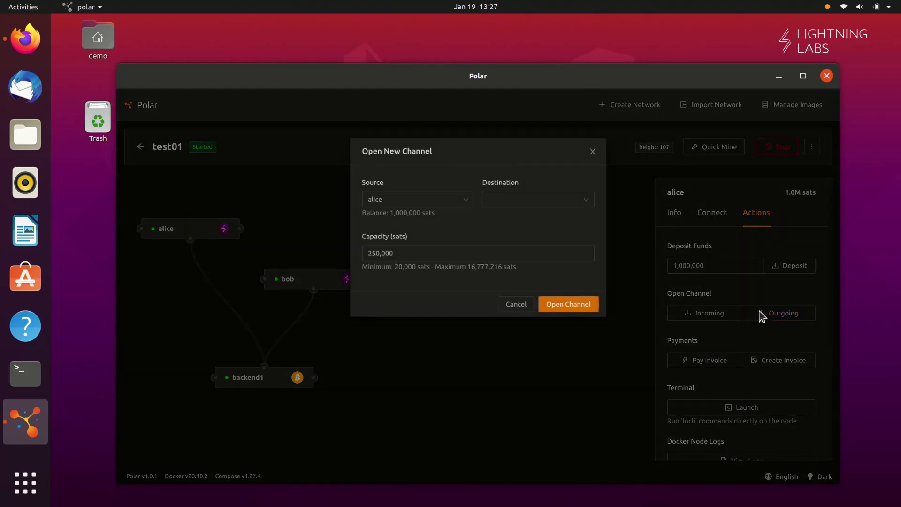
pyautogui.click(511, 204)
pyautogui.click(511, 236)
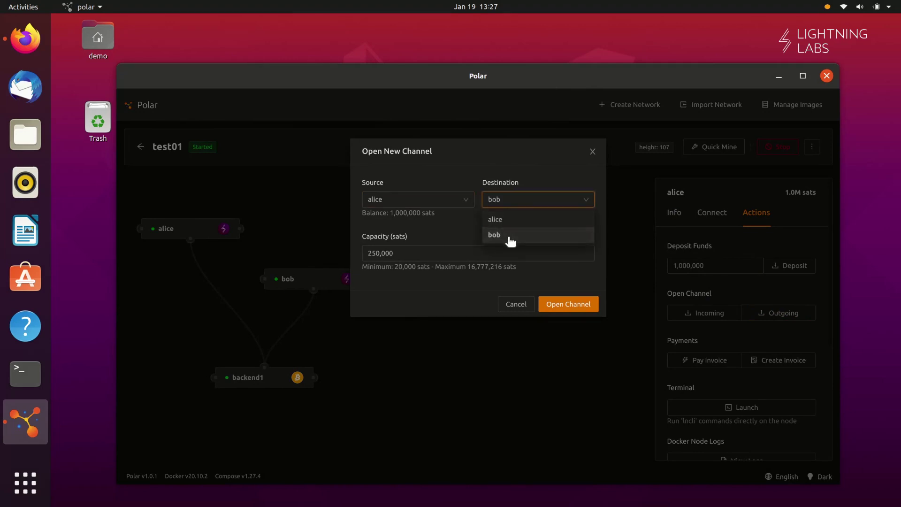
pyautogui.click(435, 253)
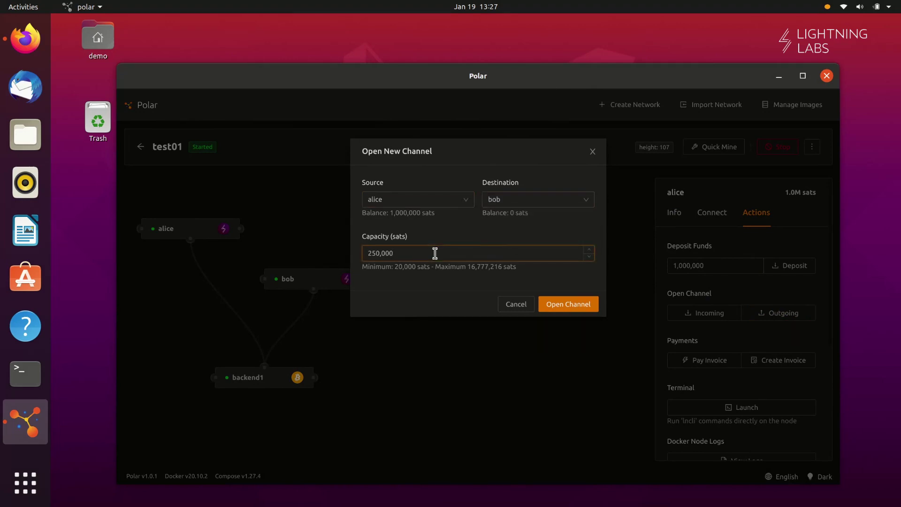
pyautogui.click(563, 306)
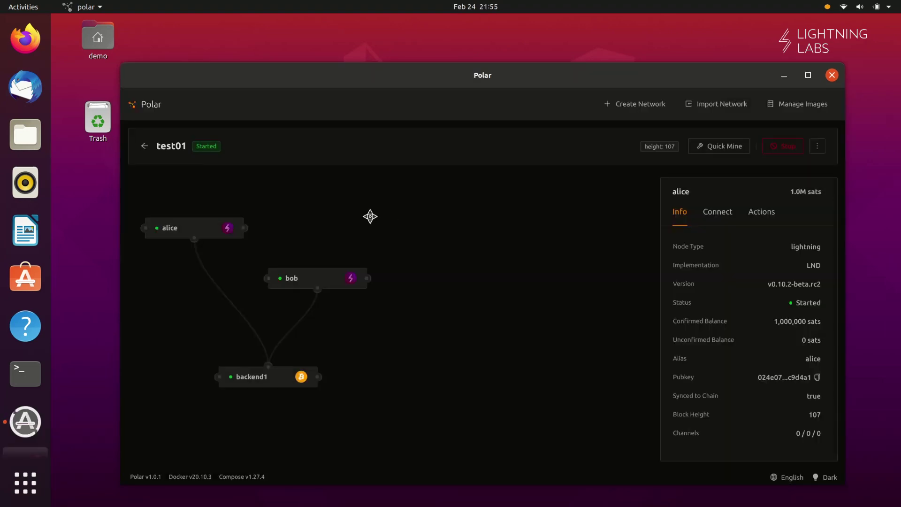
# - Link alice to bob directly on the canvas as a 250,000 sats channel and review the channel's details
pyautogui.moveTo(243, 229); pyautogui.dragTo(268, 279)
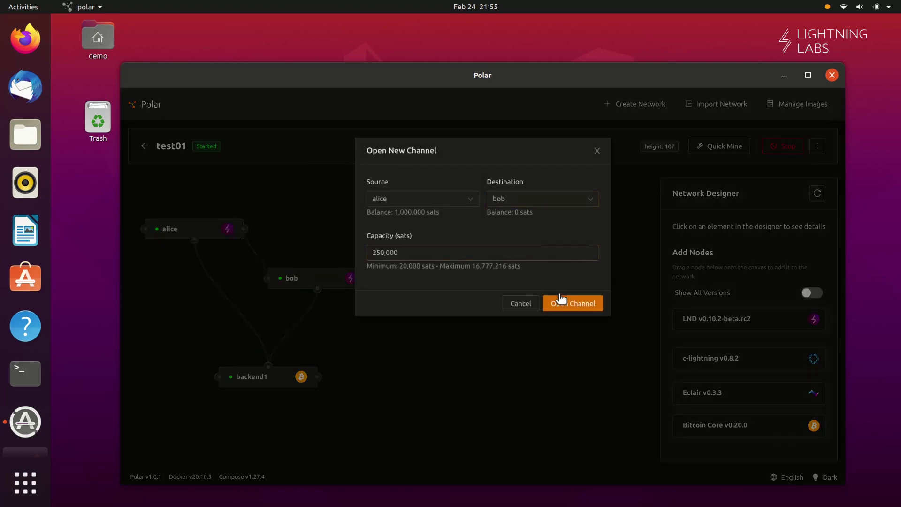
pyautogui.click(565, 308)
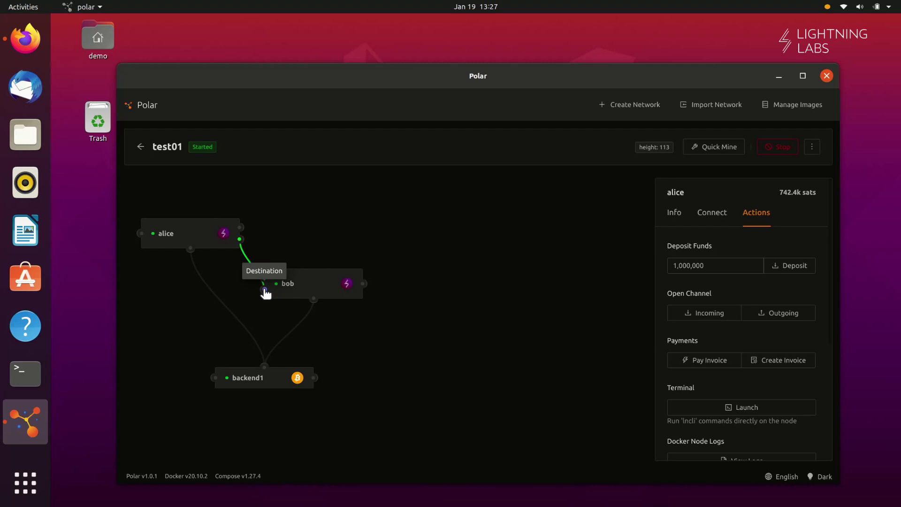
pyautogui.click(248, 263)
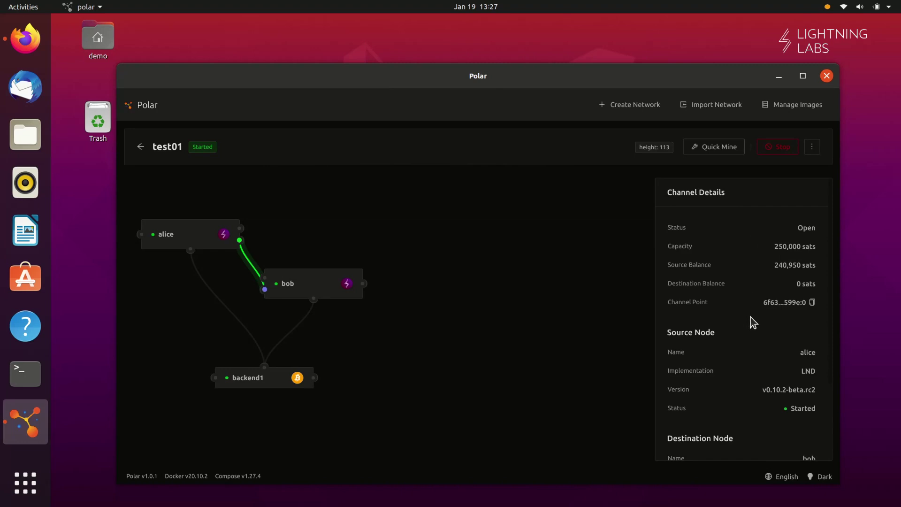
pyautogui.scroll(-3, 751, 317)
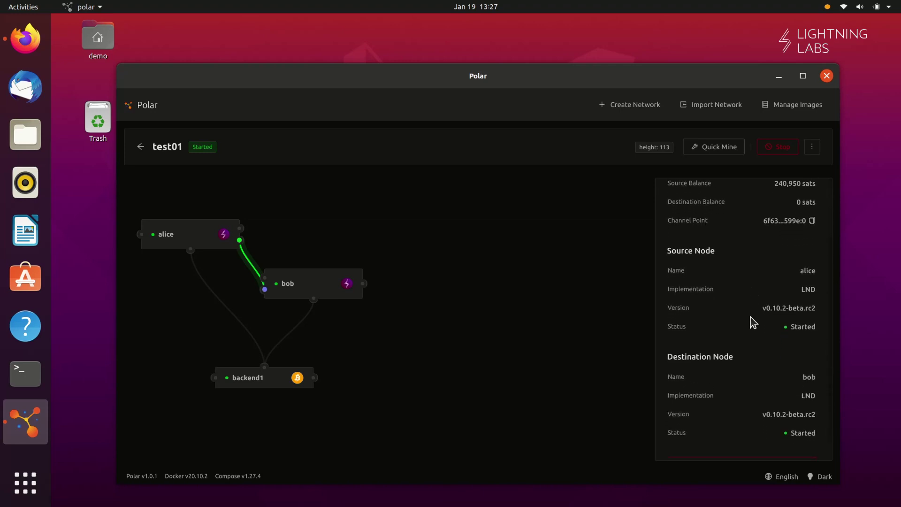
# - Review the alice–bob channel details, the info of the bob node and the actions available for bob
pyautogui.scroll(-1, 750, 317)
pyautogui.scroll(4, 750, 317)
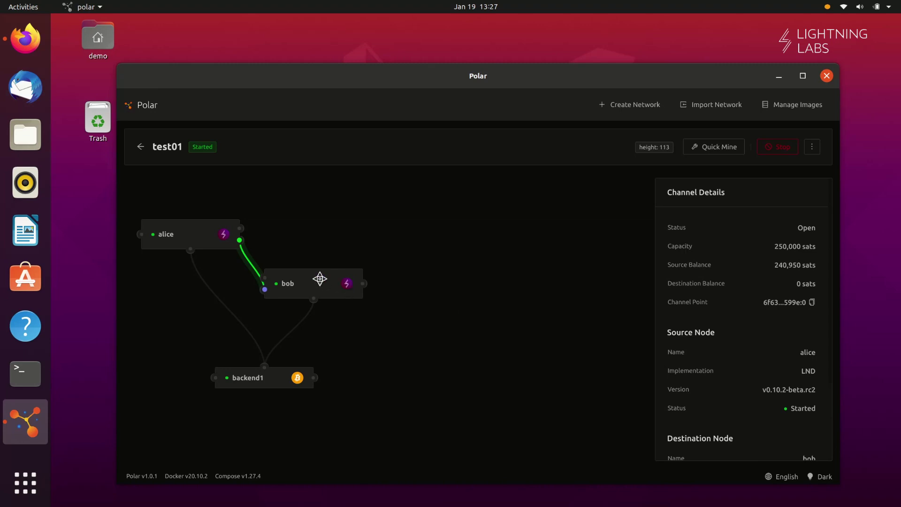
pyautogui.click(320, 279)
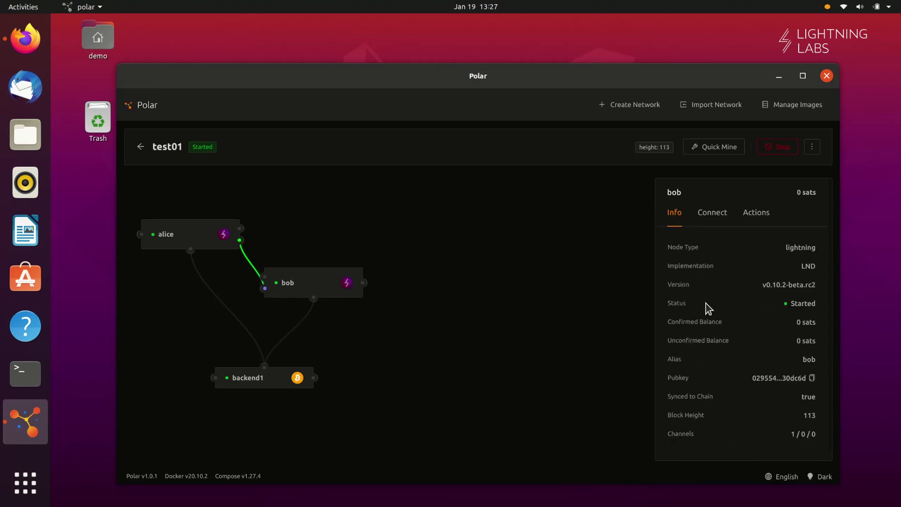
pyautogui.click(757, 218)
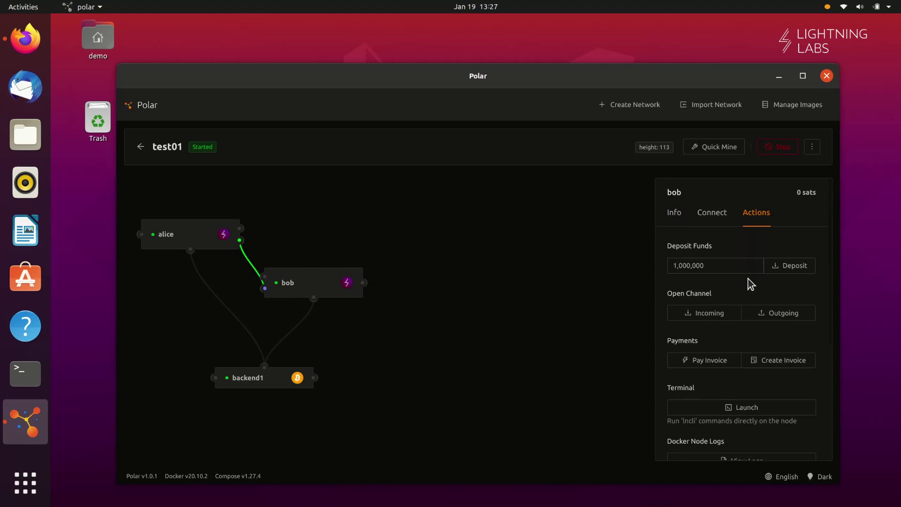
pyautogui.scroll(-5, 748, 283)
pyautogui.scroll(-3, 748, 283)
pyautogui.scroll(8, 747, 282)
pyautogui.click(675, 215)
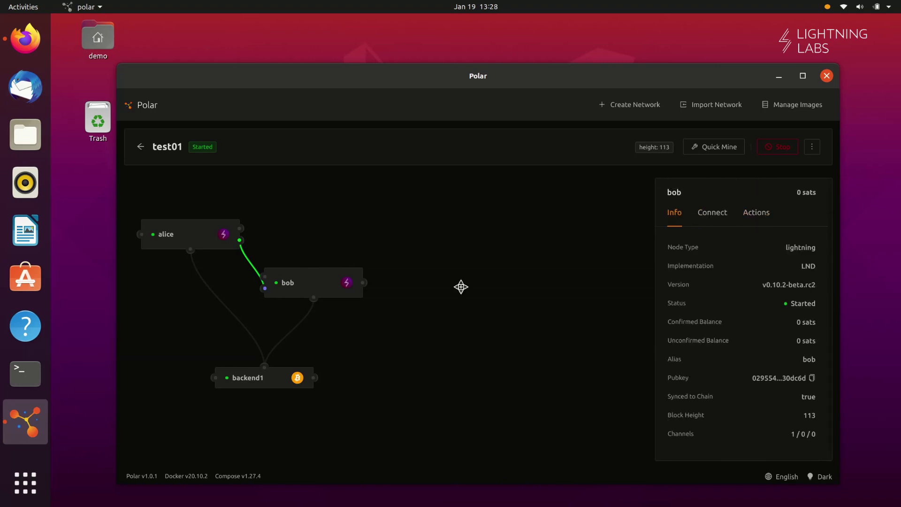
# - Create a Lightning invoice for 50,000 sats on the bob node and copy it to the clipboard
pyautogui.rightClick(319, 277)
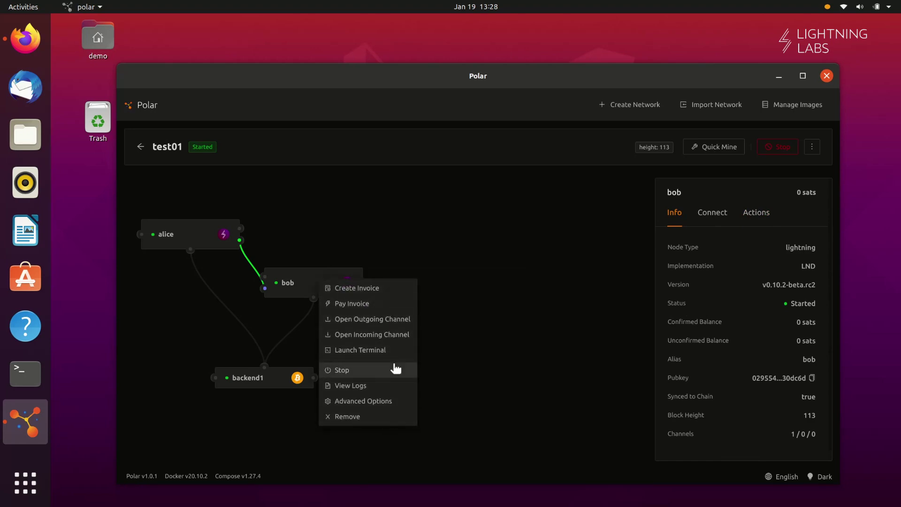
pyautogui.click(396, 290)
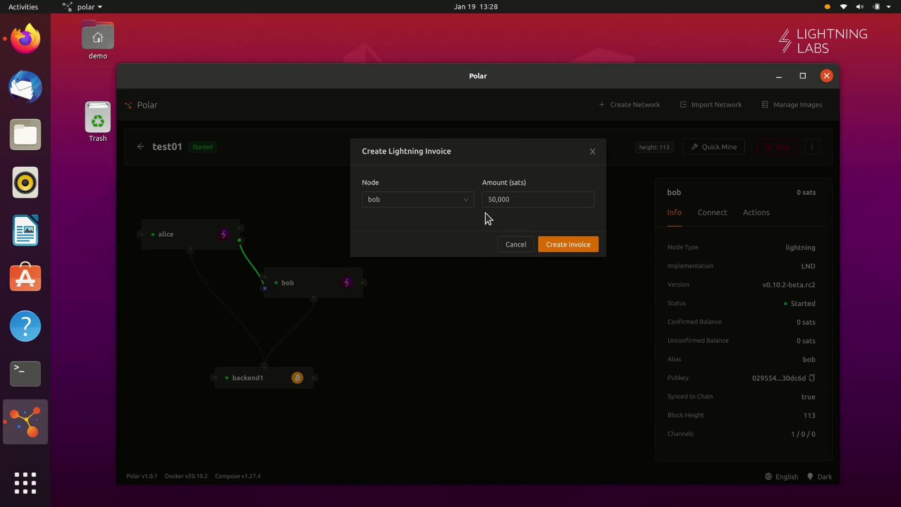
pyautogui.click(563, 247)
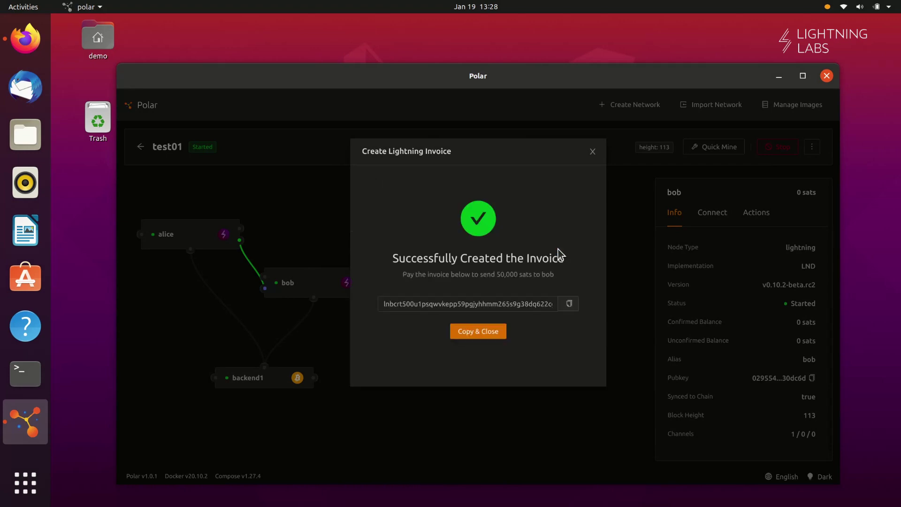
pyautogui.click(489, 333)
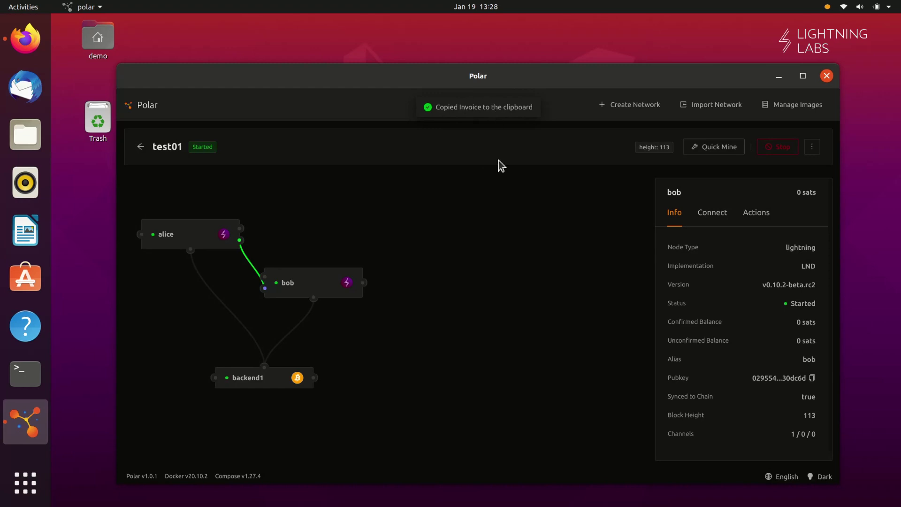
# - Pay the copied invoice from the alice node and check the balances in the alice–bob channel's details
pyautogui.click(191, 232)
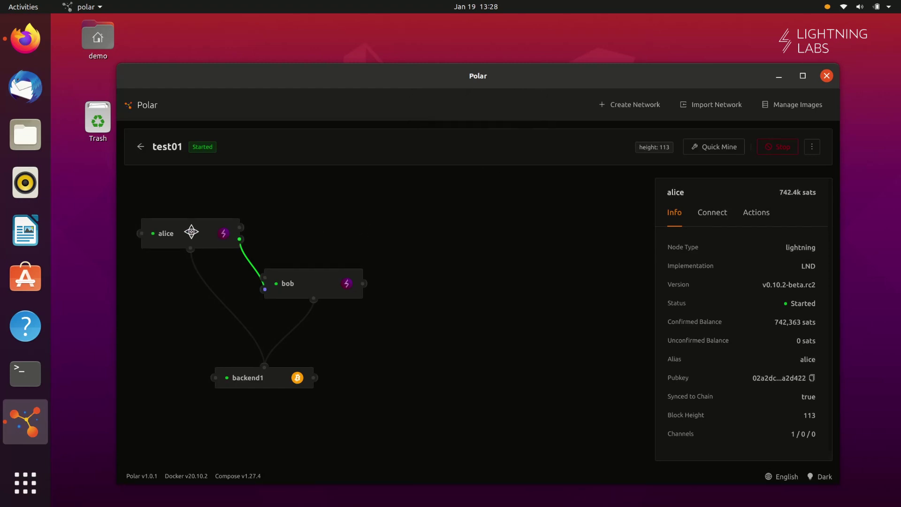
pyautogui.rightClick(191, 231)
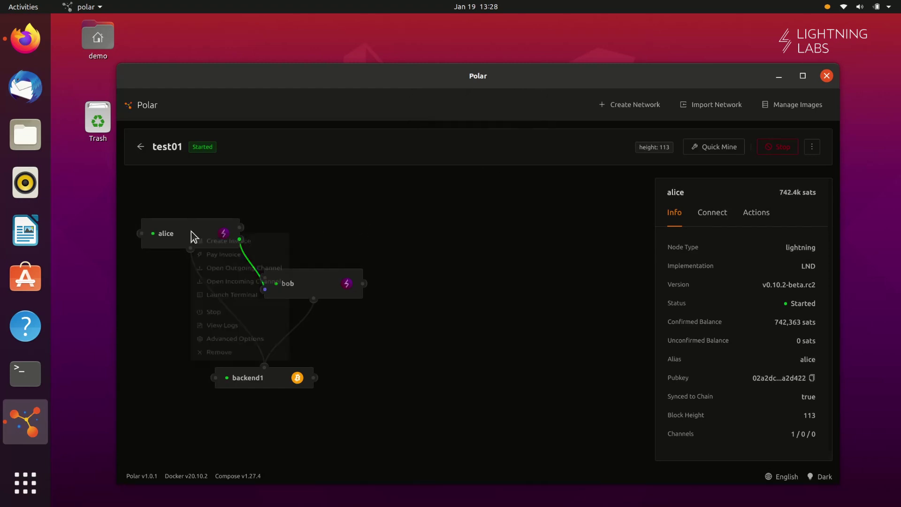
pyautogui.click(219, 257)
pyautogui.click(382, 260)
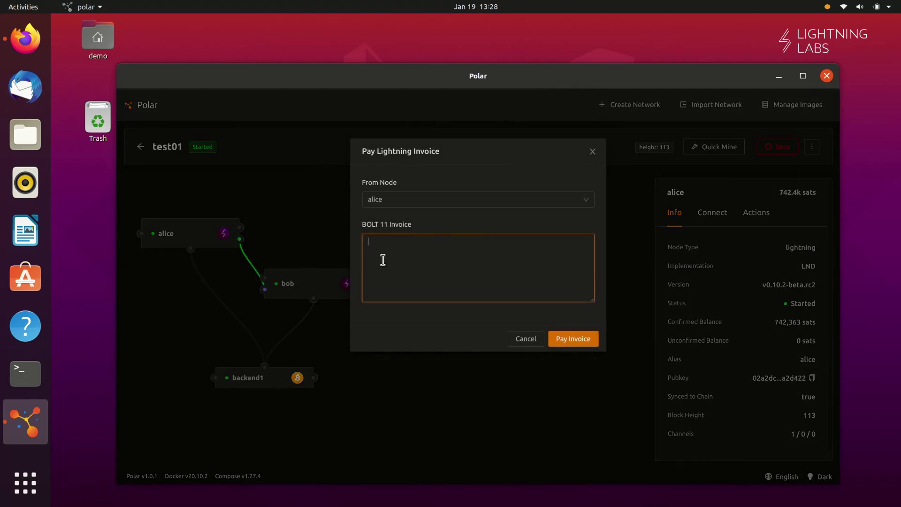
pyautogui.hotkey('ctrl', 'v')
pyautogui.click(569, 339)
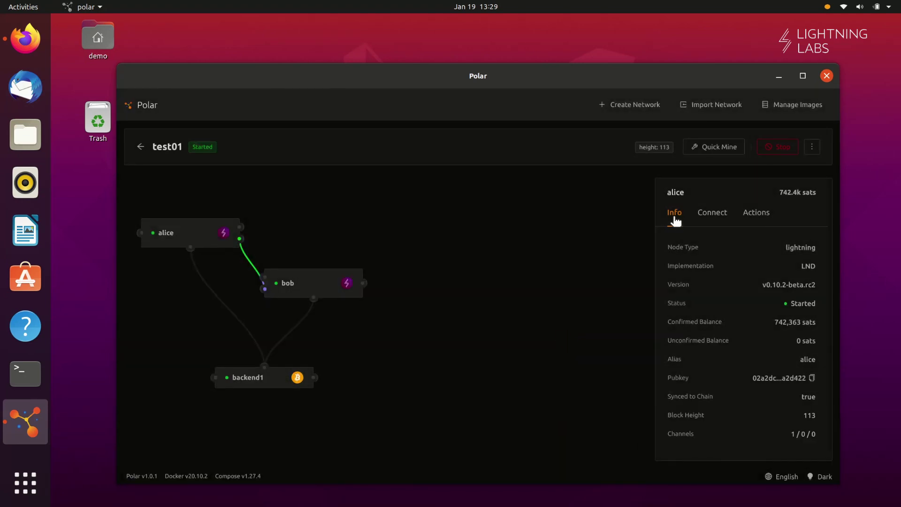
pyautogui.click(253, 269)
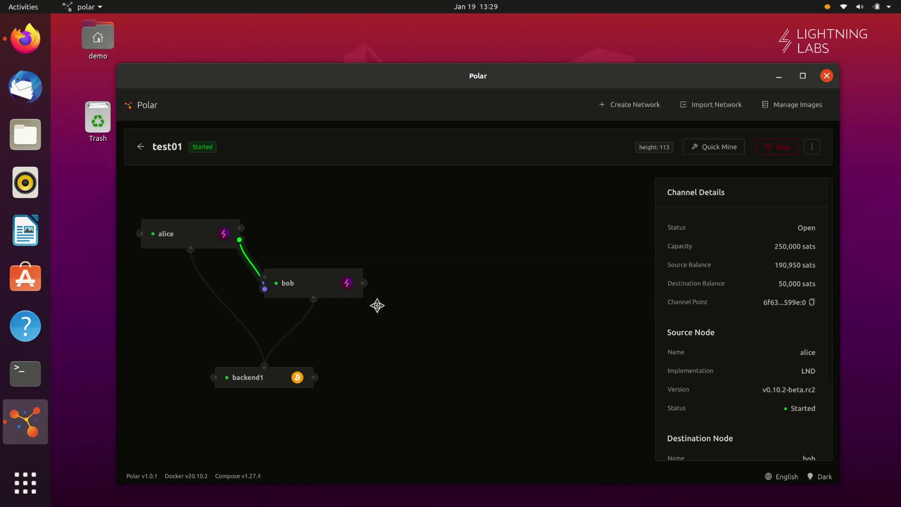
pyautogui.moveTo(323, 284); pyautogui.dragTo(323, 283)
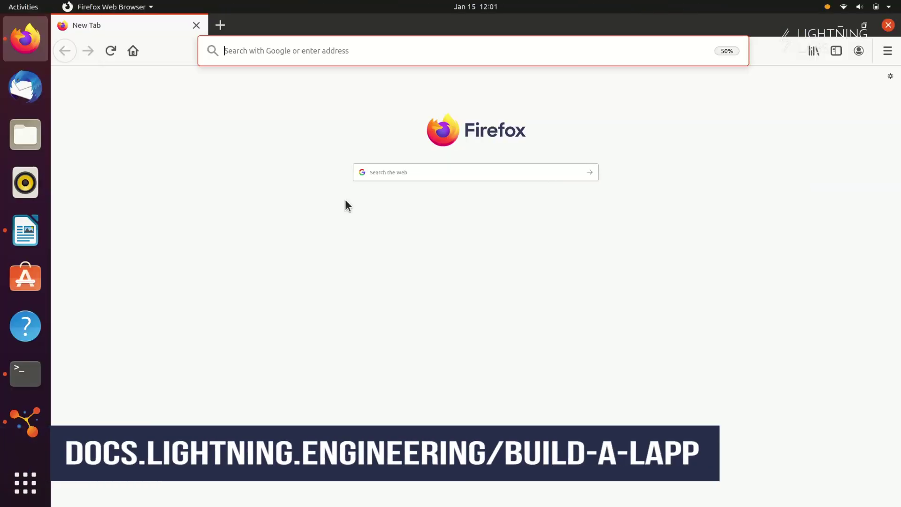
# - Open docs.lightning.engineering/build-a-lapp in Firefox, skim the Overview and continue to the Setup page
pyautogui.hotkey('ctrl', 'v')
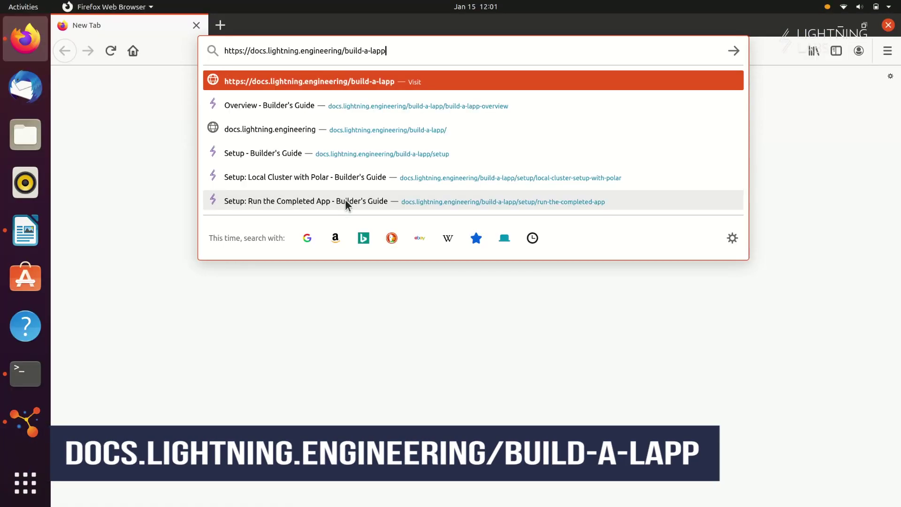
pyautogui.press('Return')
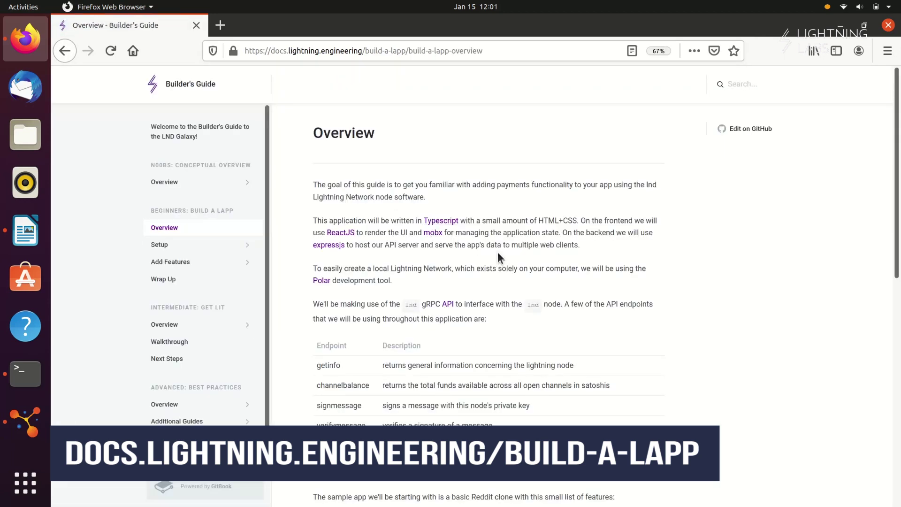
pyautogui.scroll(-10, 498, 252)
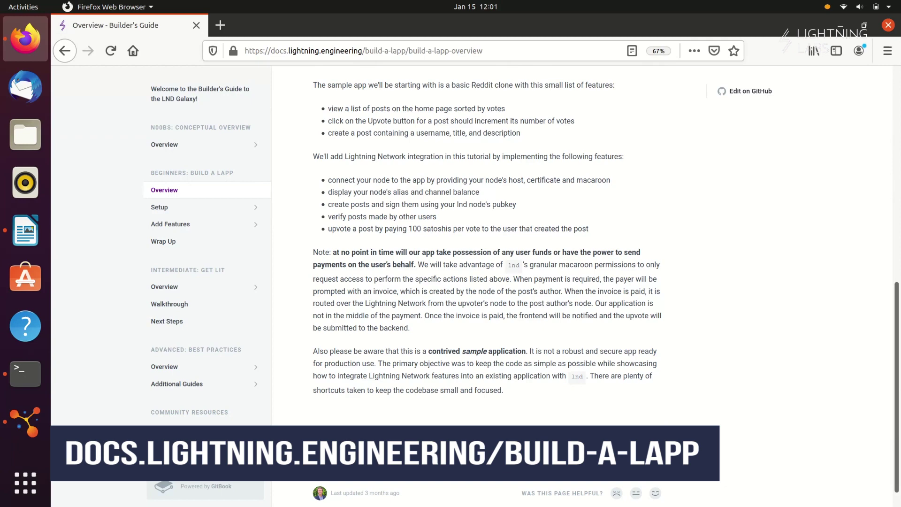
pyautogui.click(582, 451)
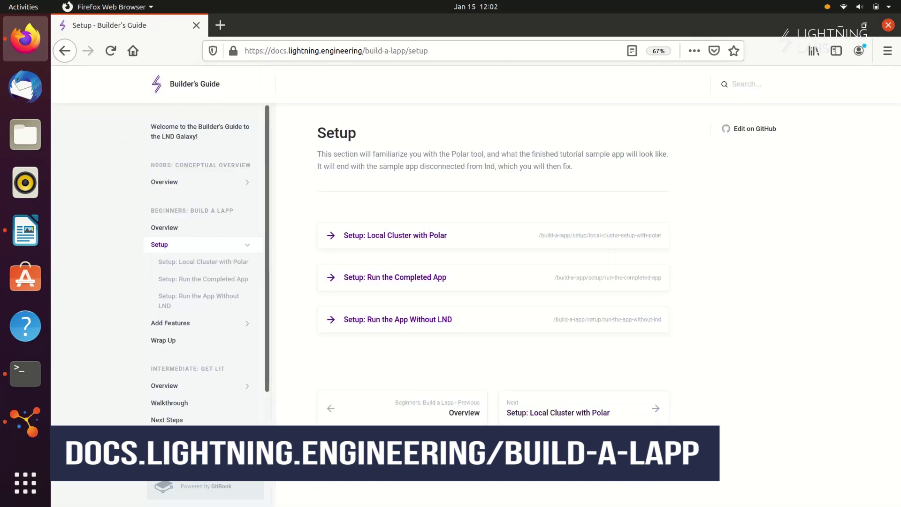
# - Start the sample app with "yarn dev" in the terminal and show localhost:3000 in two side-by-side Firefox windows
pyautogui.write('dev')
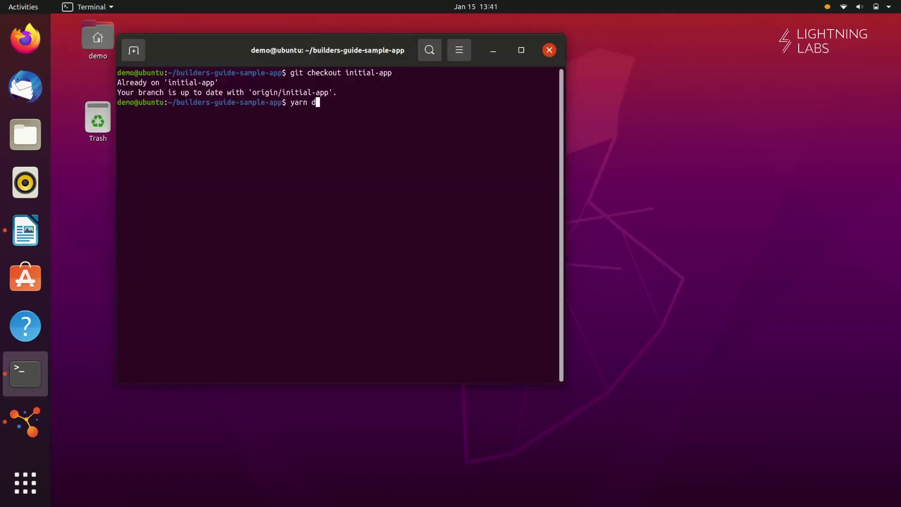
pyautogui.press('Return')
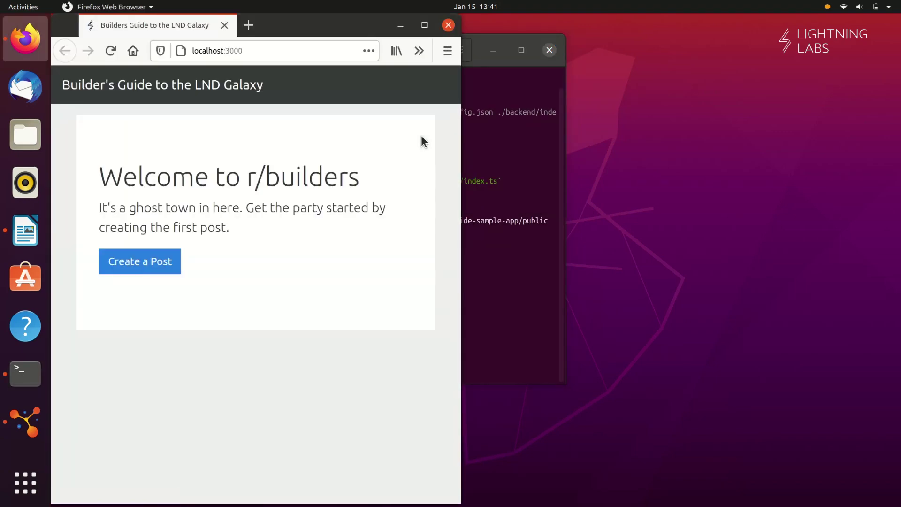
pyautogui.click(212, 47)
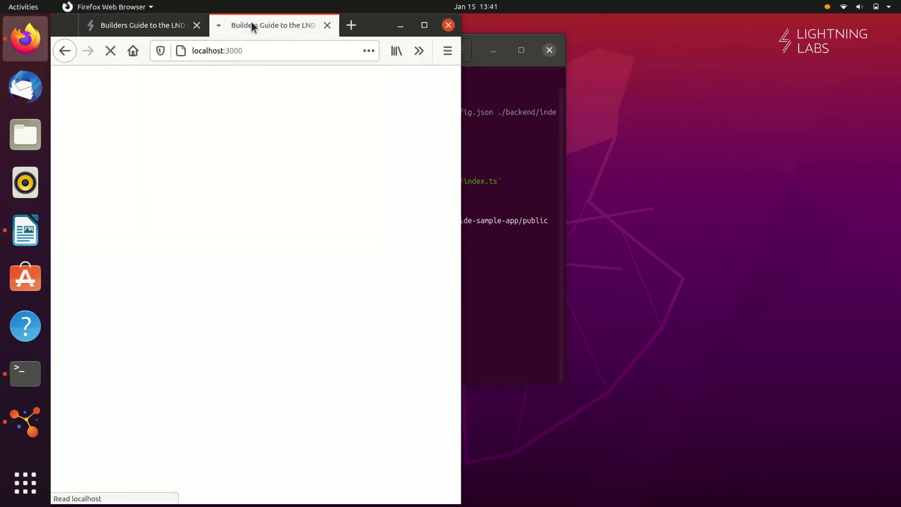
pyautogui.moveTo(252, 25); pyautogui.dragTo(686, 23)
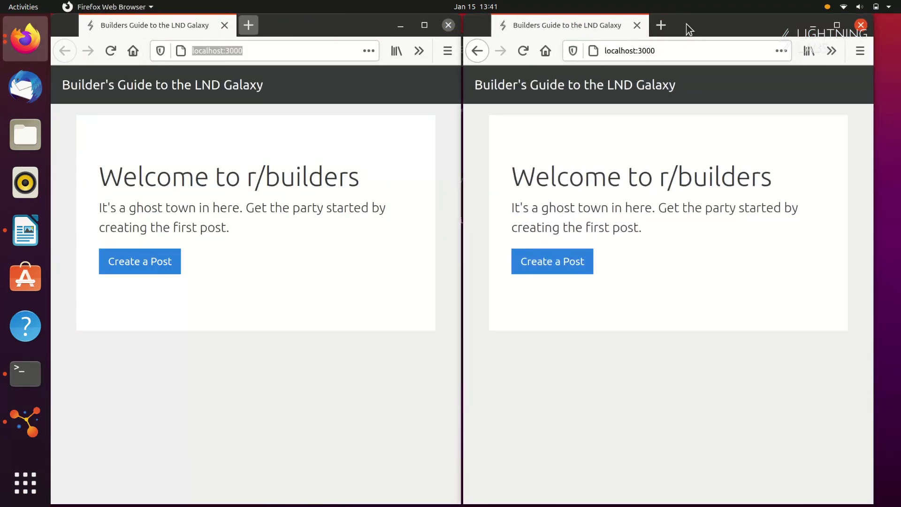
# - Submit a post as alice titled "Post One" with the content "Super awesome content." in the first browser window
pyautogui.click(170, 267)
pyautogui.click(198, 200)
pyautogui.write('Alic')
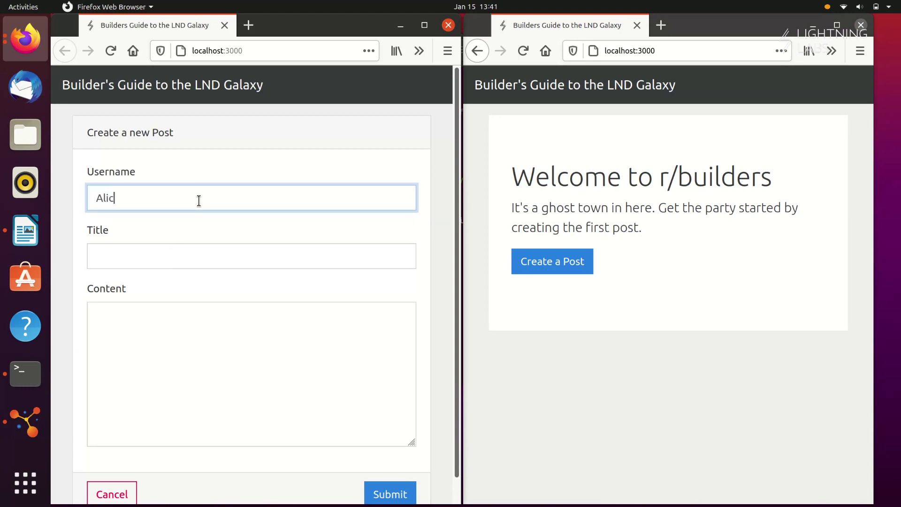
pyautogui.write('e')
pyautogui.press('Tab')
pyautogui.write('Post Off')
pyautogui.press('BackSpace')
pyautogui.press('BackSpace')
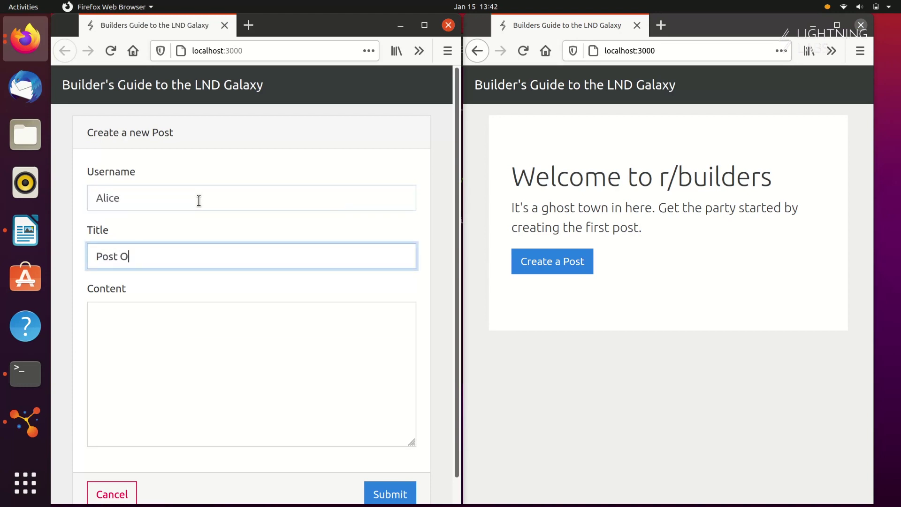
pyautogui.write('ne')
pyautogui.press('Tab')
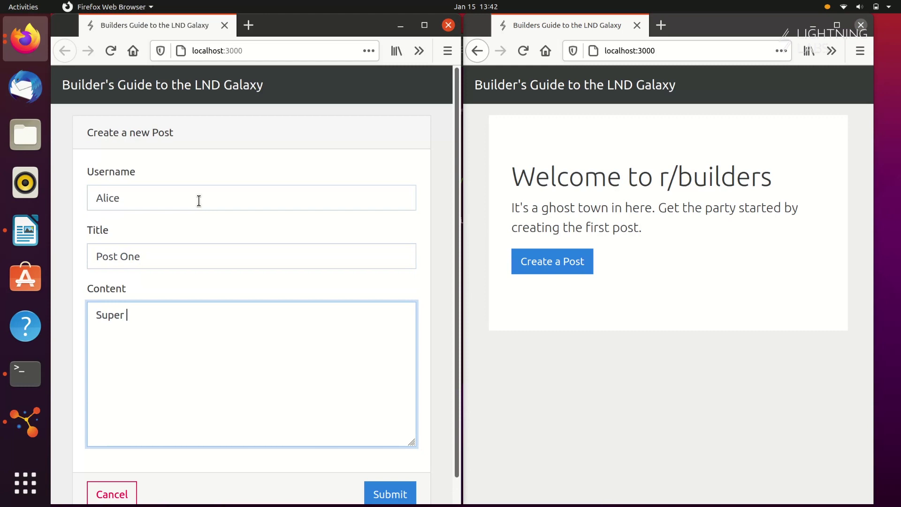
pyautogui.write('awesome content.')
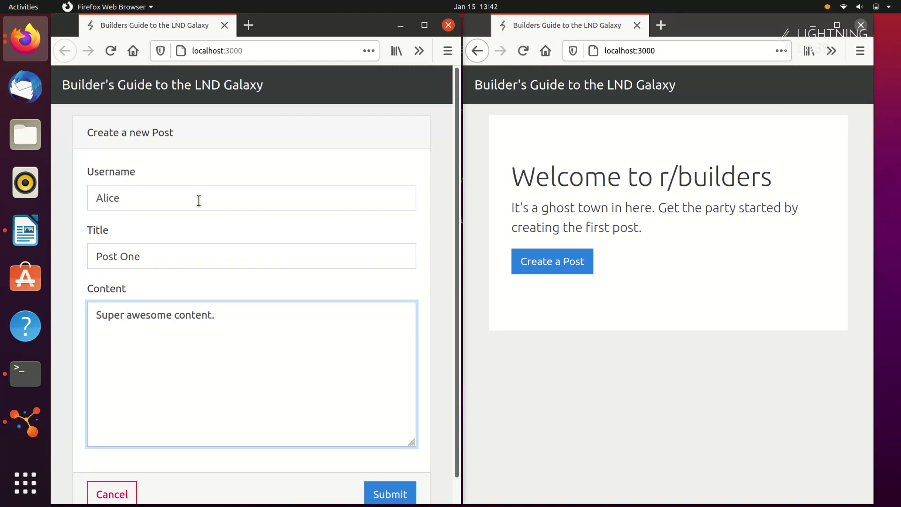
pyautogui.click(389, 496)
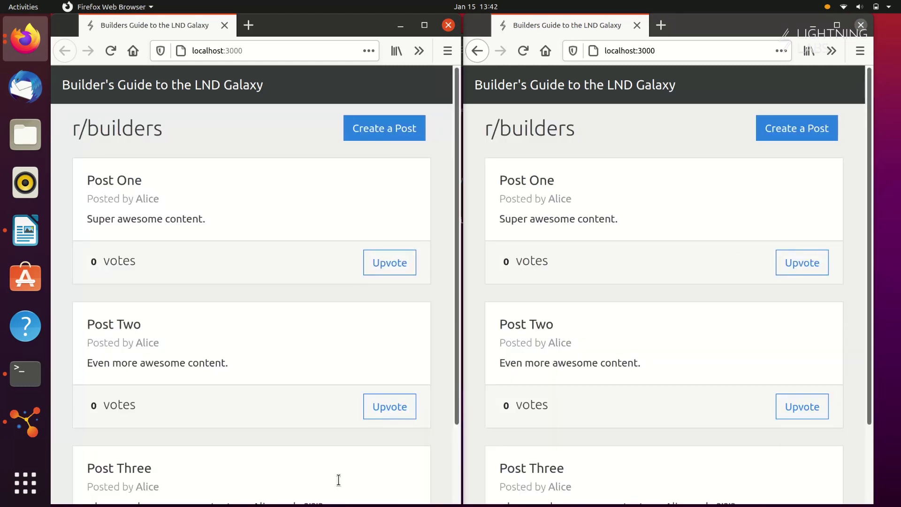
# - Upvote Post One and Post Three in the second browser window
pyautogui.click(803, 263)
pyautogui.scroll(-3, 798, 346)
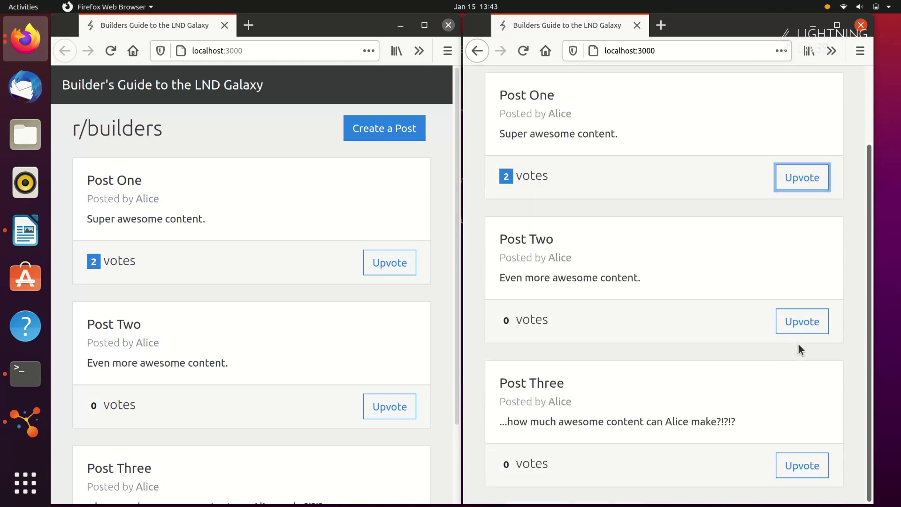
pyautogui.scroll(-3, 232, 376)
pyautogui.click(807, 471)
pyautogui.click(808, 472)
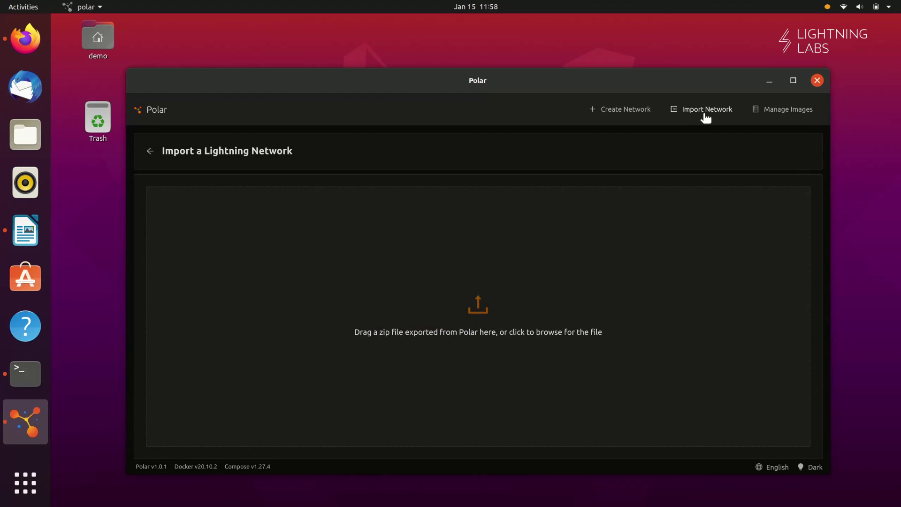
# - Import the Builder's Guide network in Polar from the resources folder of builders-guide-sample-app and start it
pyautogui.click(478, 310)
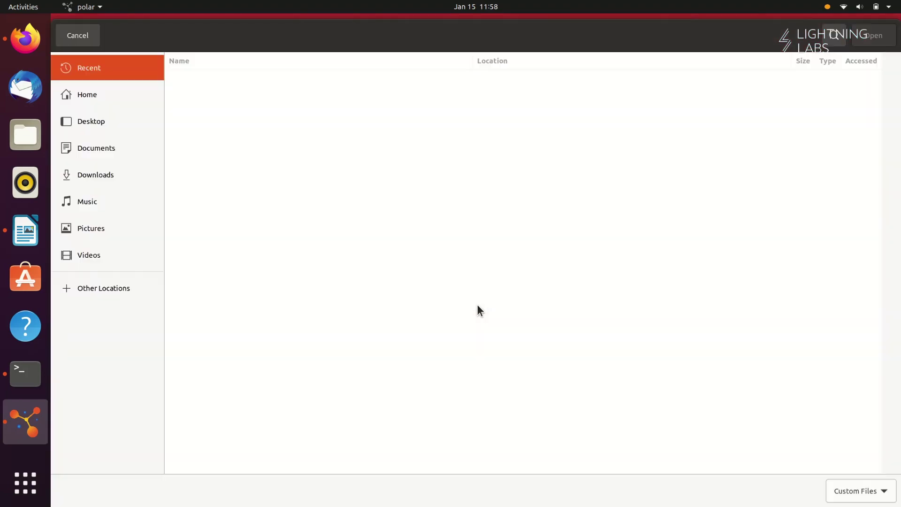
pyautogui.click(95, 94)
pyautogui.doubleClick(207, 111)
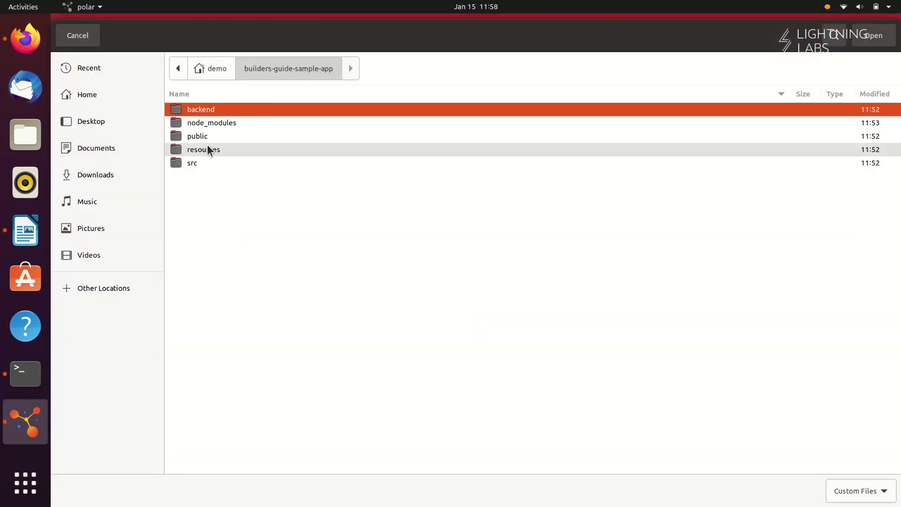
pyautogui.doubleClick(207, 148)
pyautogui.click(865, 43)
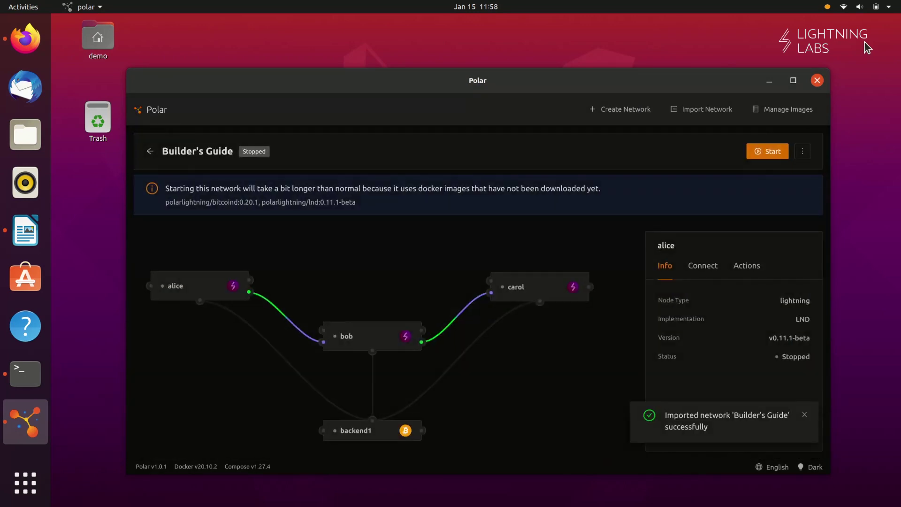
pyautogui.click(765, 153)
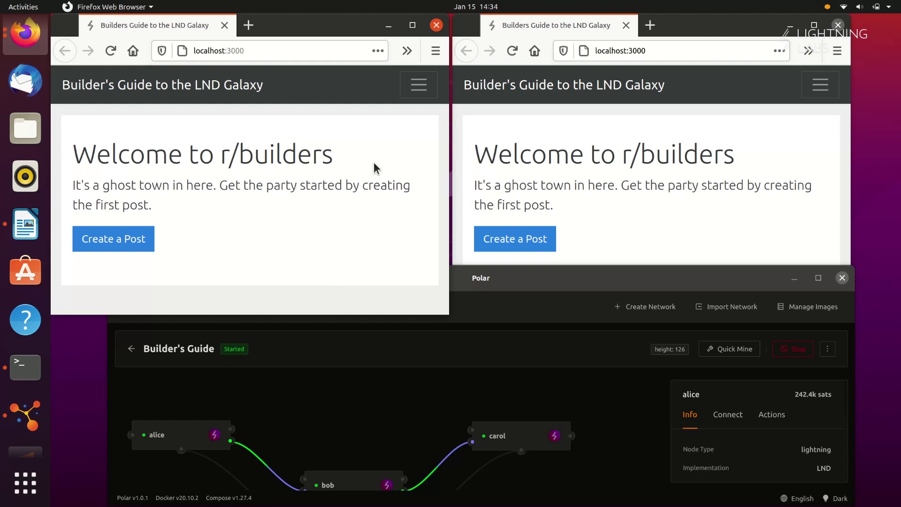
# - In the first browser window's Connect to LND form, enter alice's GRPC host 127.0.0.1:10004 from Polar as the LND Host
pyautogui.click(419, 90)
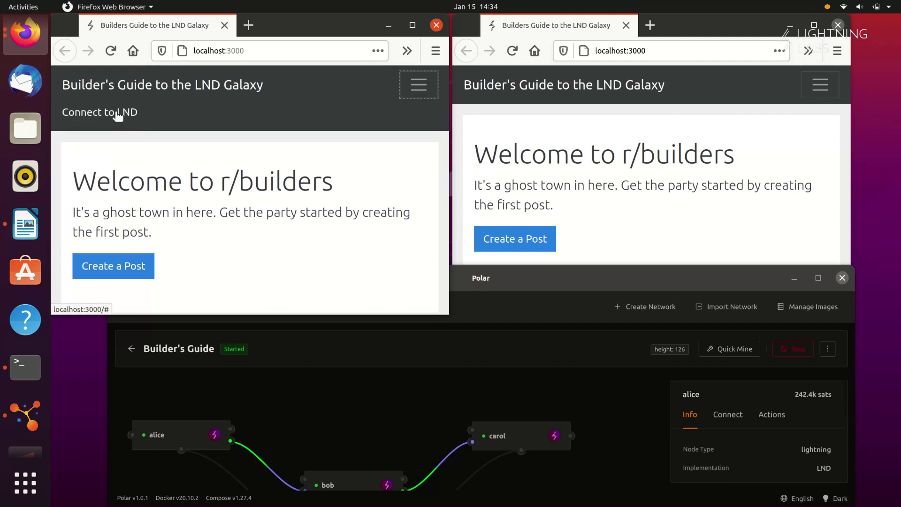
pyautogui.click(118, 114)
pyautogui.scroll(-3, 174, 175)
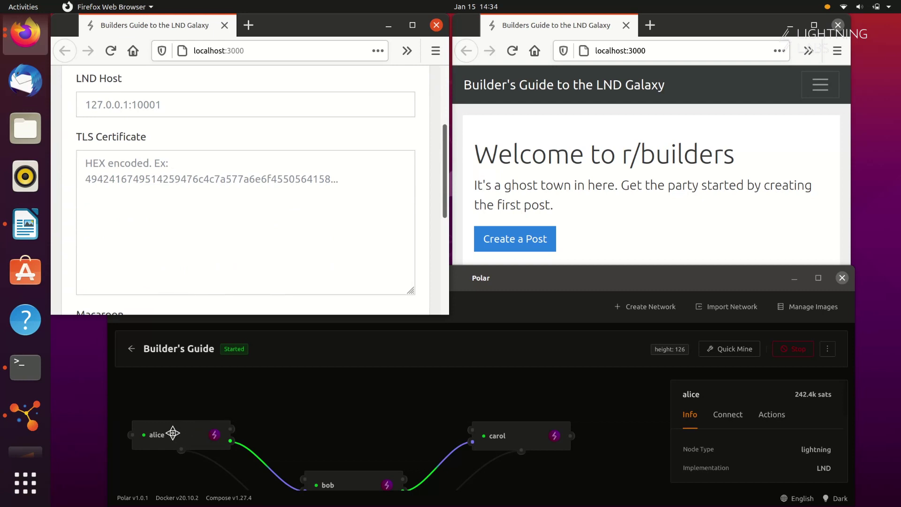
pyautogui.click(173, 433)
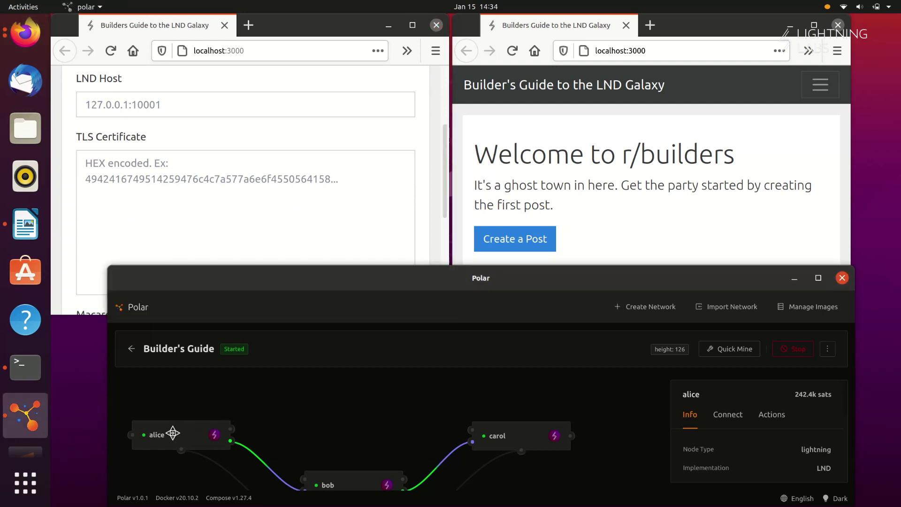
pyautogui.click(732, 425)
pyautogui.scroll(-3, 732, 424)
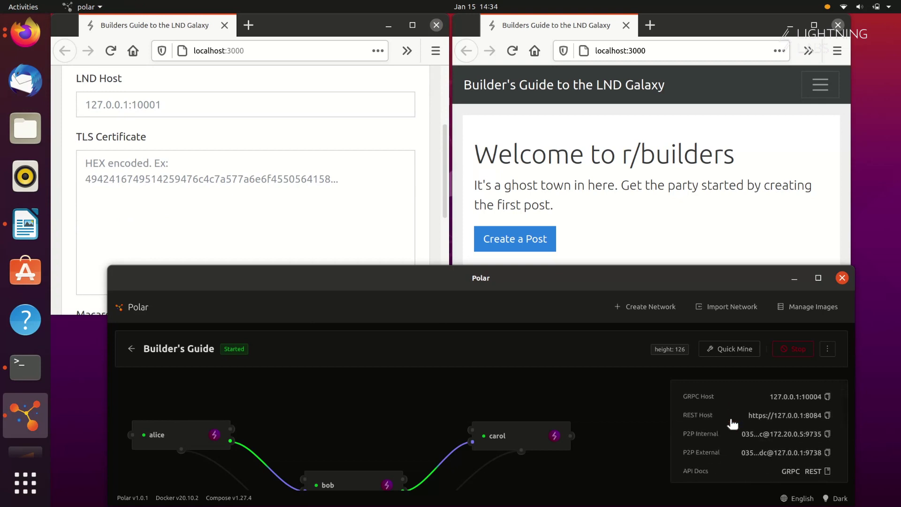
pyautogui.click(827, 393)
pyautogui.rightClick(118, 106)
pyautogui.click(140, 156)
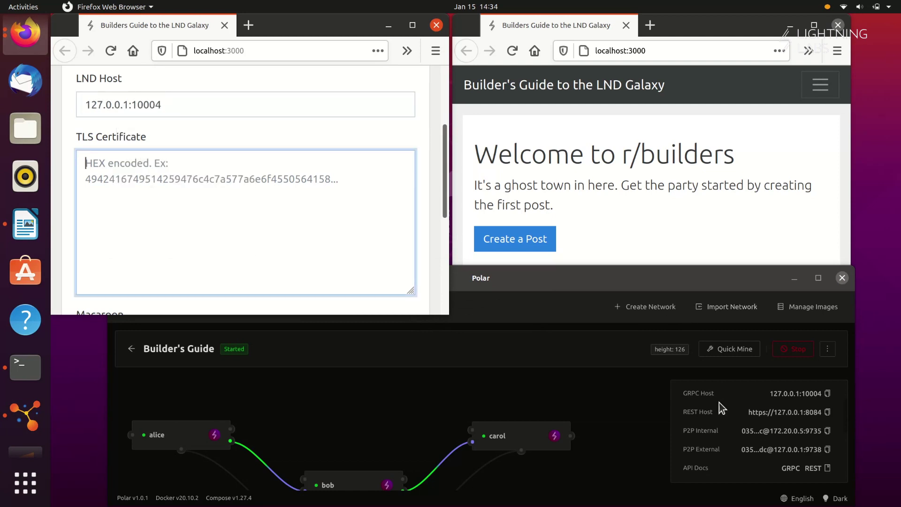
# - Copy alice's TLS Cert in HEX format from Polar into the TLS Certificate field of the connect form
pyautogui.scroll(-2, 723, 408)
pyautogui.click(739, 426)
pyautogui.click(828, 467)
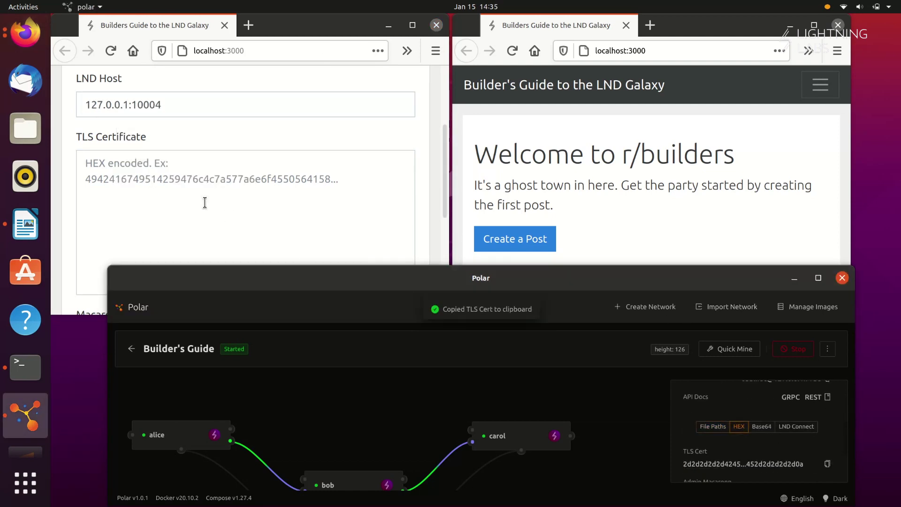
pyautogui.rightClick(203, 201)
pyautogui.click(227, 251)
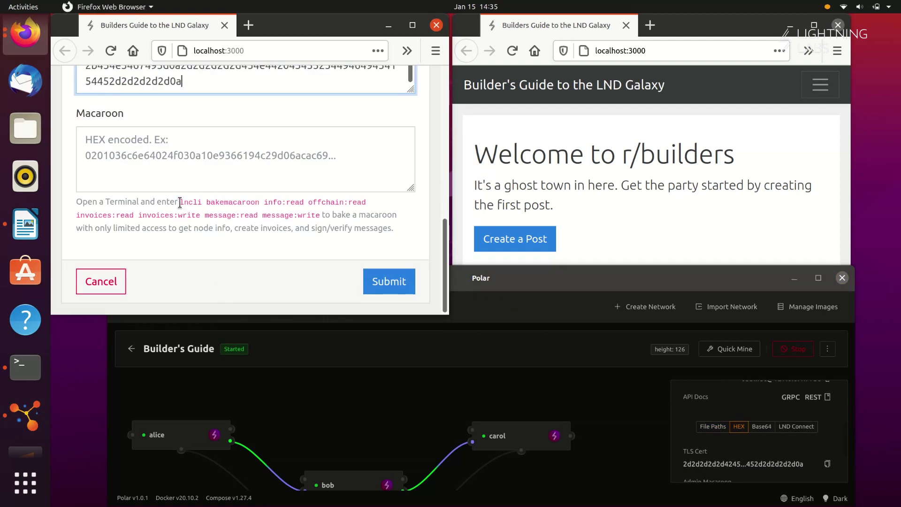
# - Copy the form's lncli bakemacaroon command and run it in a terminal launched on the alice node in Polar
pyautogui.moveTo(180, 201); pyautogui.dragTo(321, 217)
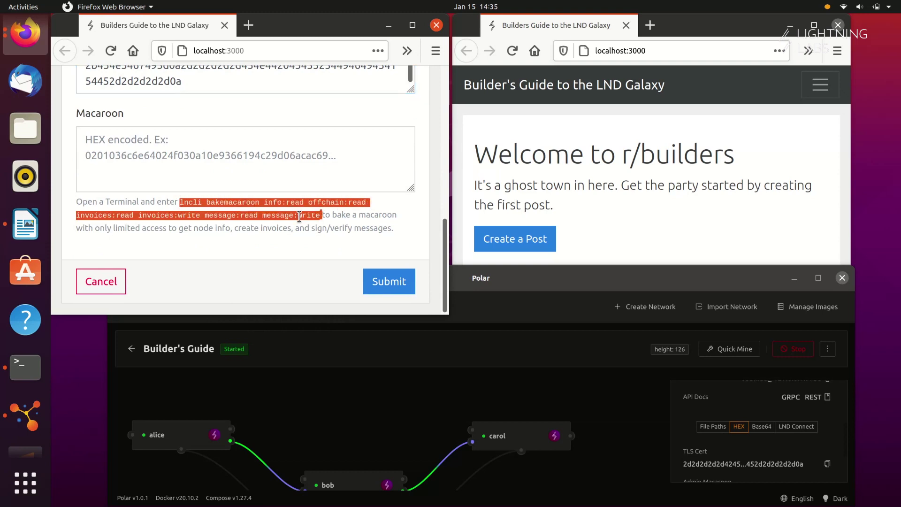
pyautogui.rightClick(299, 215)
pyautogui.click(314, 228)
pyautogui.rightClick(175, 436)
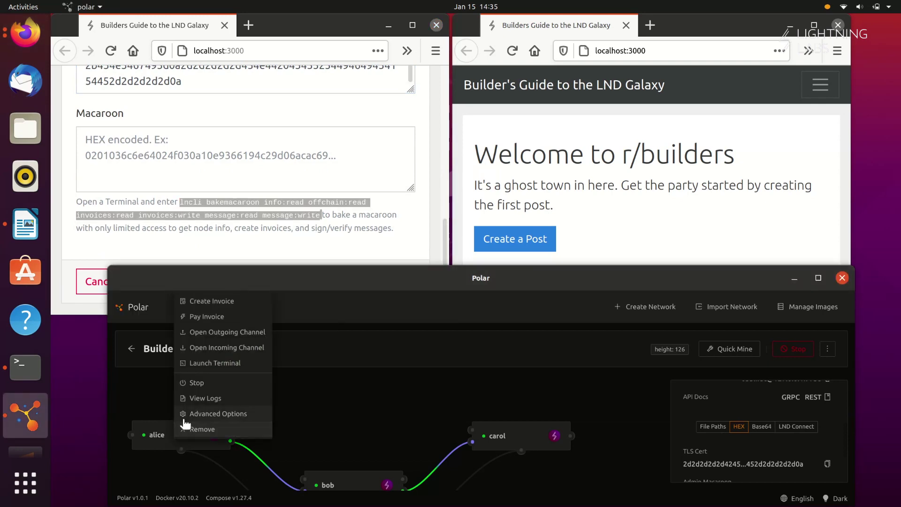
pyautogui.click(221, 361)
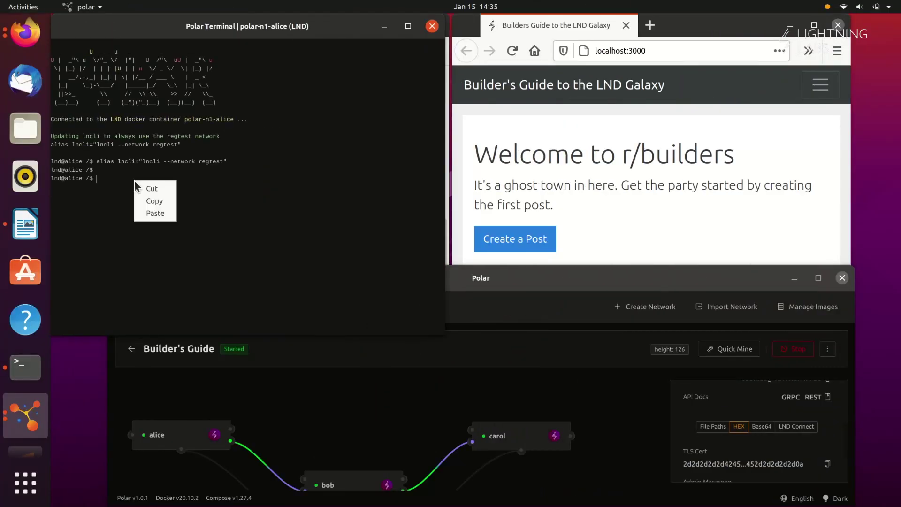
pyautogui.click(151, 214)
pyautogui.press('Return')
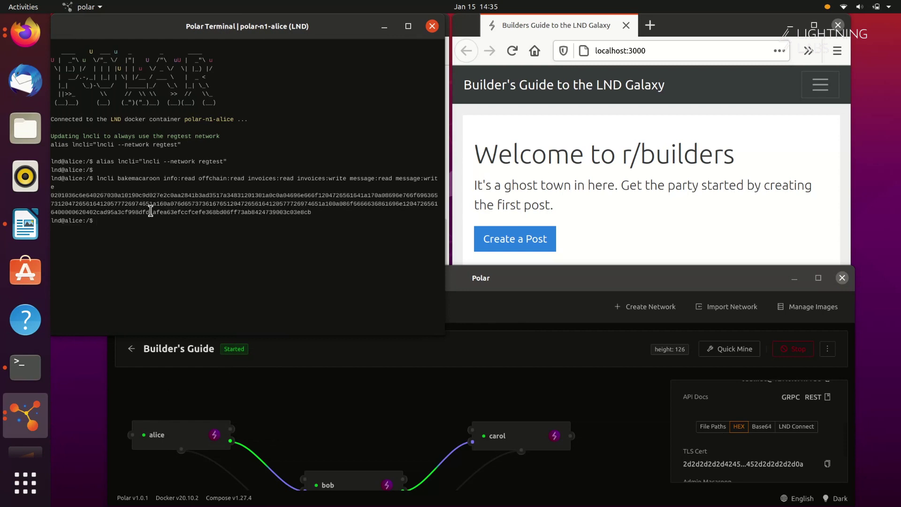
# - Copy the baked macaroon from alice's terminal into the Macaroon field, close the terminal and submit the connection form
pyautogui.moveTo(312, 214); pyautogui.dragTo(52, 195)
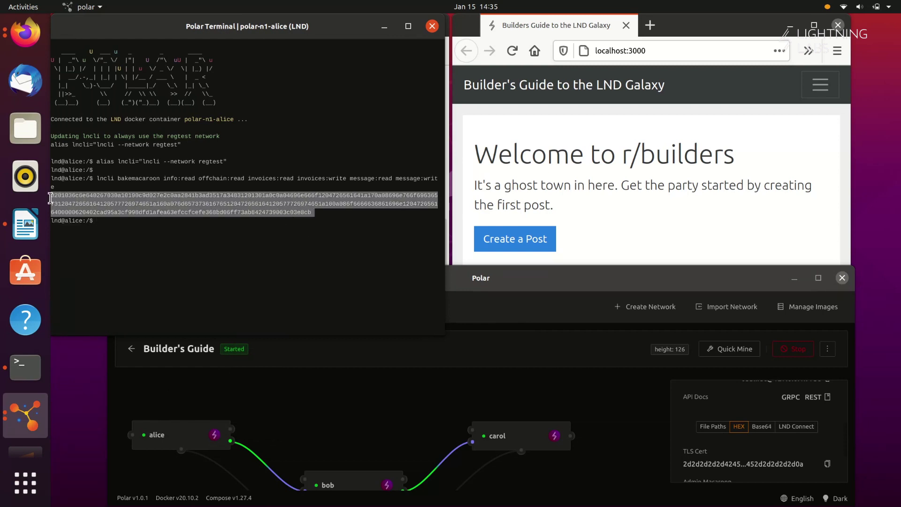
pyautogui.rightClick(75, 194)
pyautogui.click(94, 217)
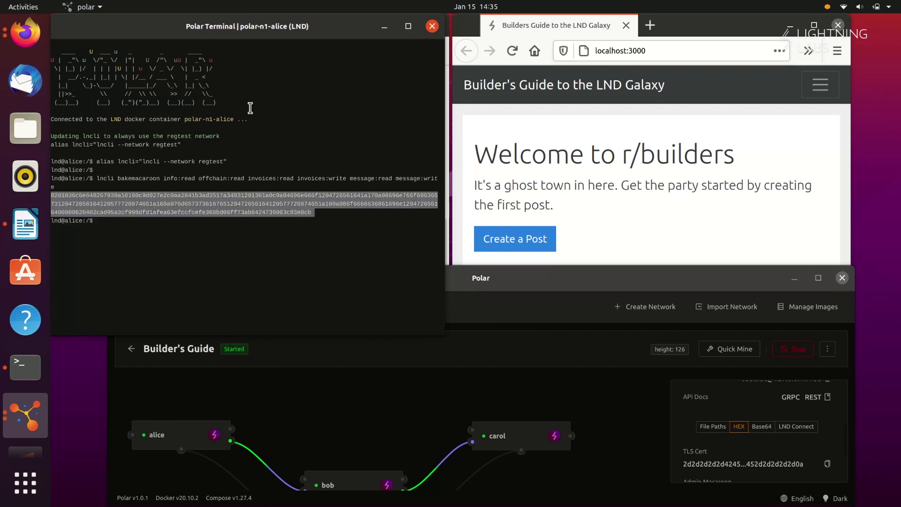
pyautogui.click(433, 26)
pyautogui.rightClick(202, 162)
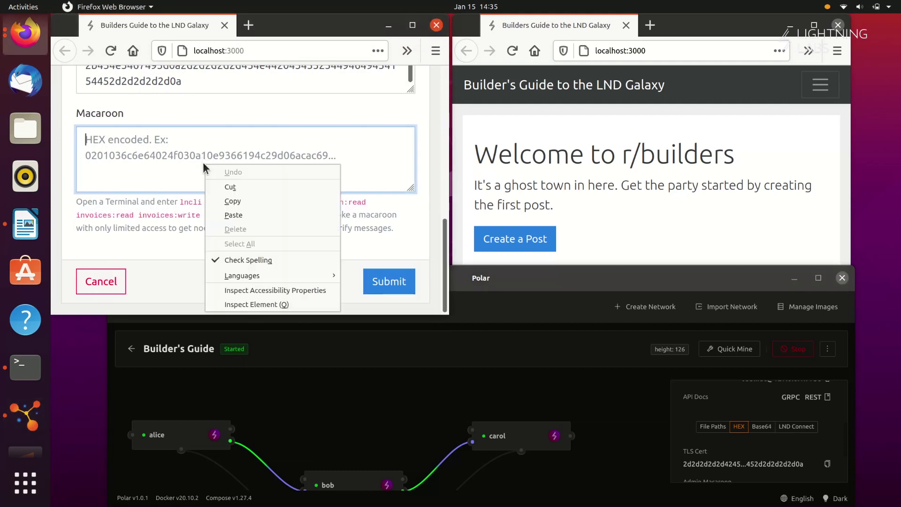
pyautogui.click(233, 215)
pyautogui.click(381, 283)
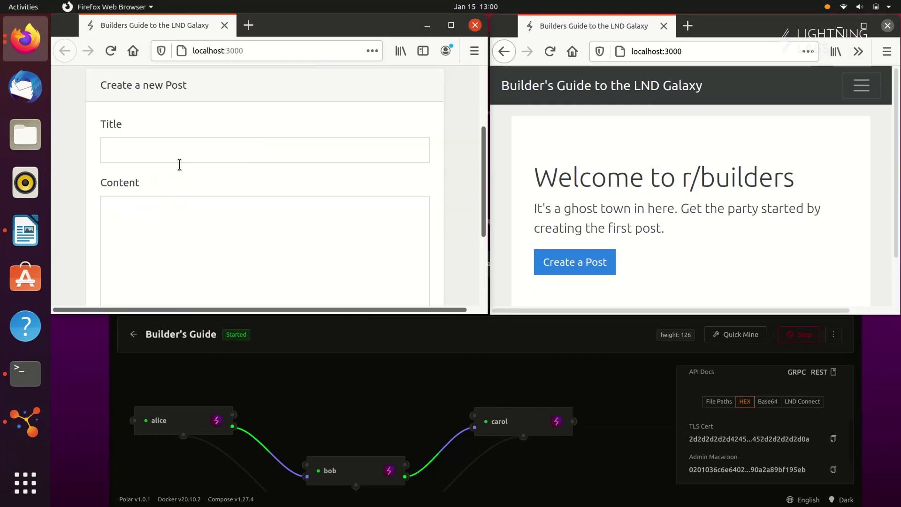
# - Submit a post from the first browser window titled "Alice's First Post" with the content "Lots of awesome content!"
pyautogui.click(185, 155)
pyautogui.write('As')
pyautogui.press('BackSpace')
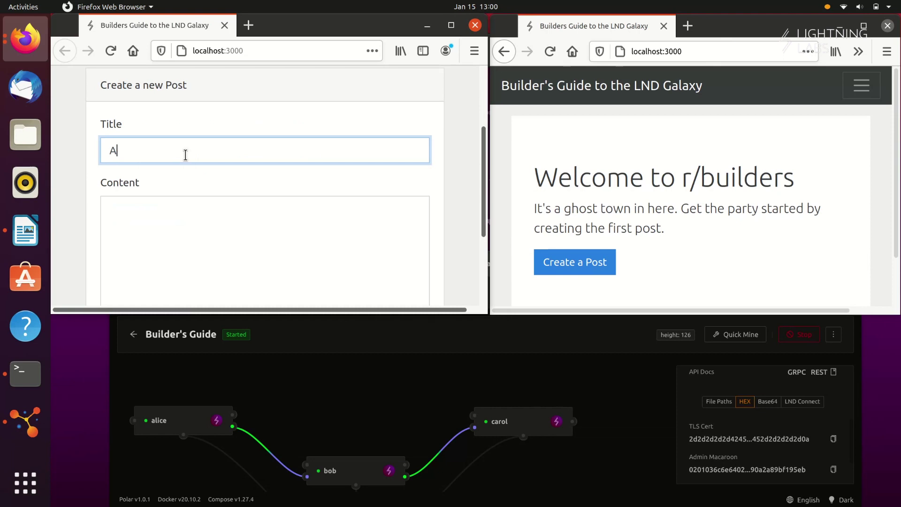
pyautogui.write("lice's First Post")
pyautogui.click(174, 212)
pyautogui.write('L')
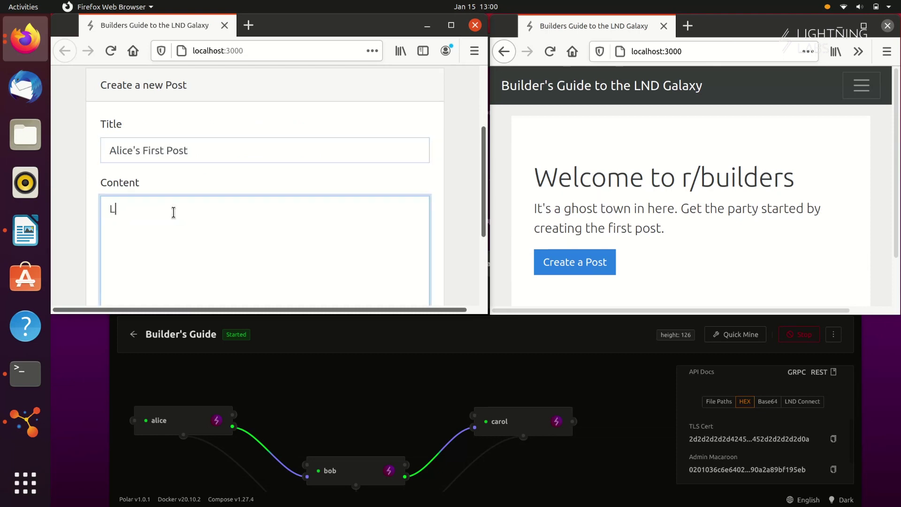
pyautogui.write('ots of awesome conten')
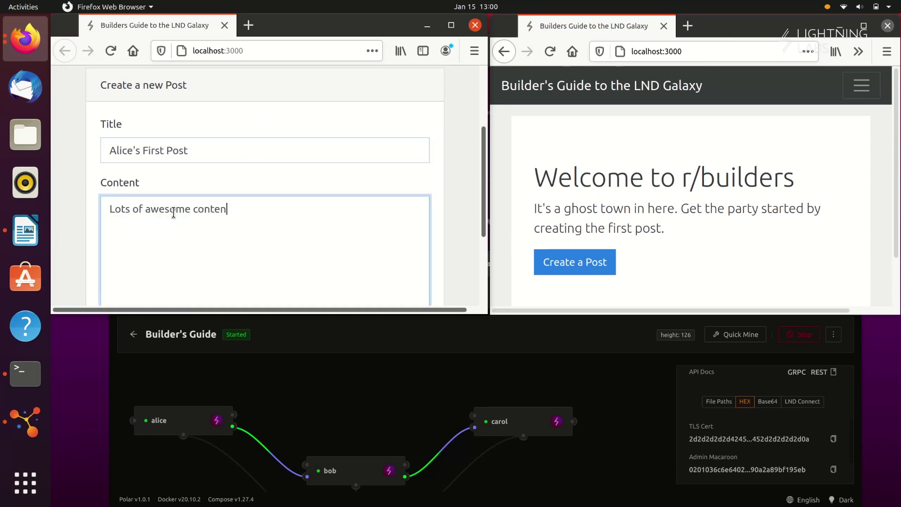
pyautogui.write('t!')
pyautogui.scroll(-3, 219, 223)
pyautogui.click(402, 271)
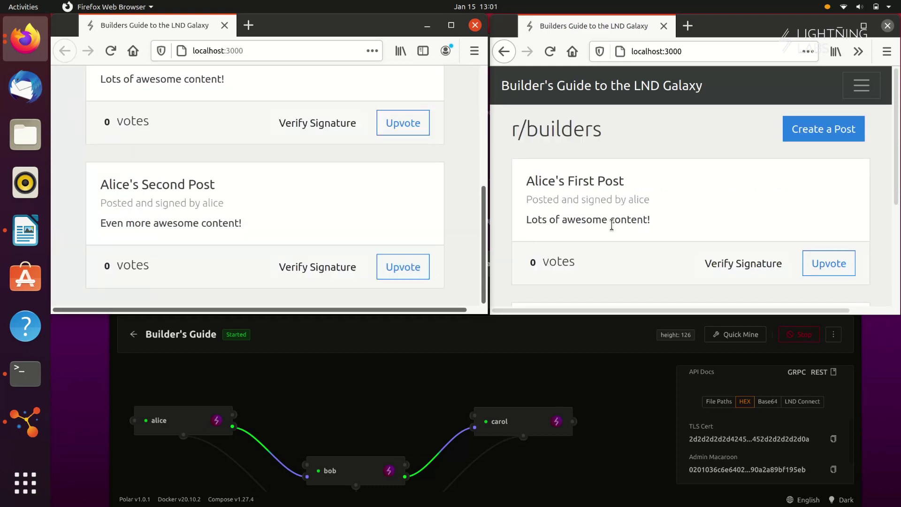
# - Open the Connect to LND form in the second browser window and select the carol node in Polar
pyautogui.scroll(-5, 549, 232)
pyautogui.scroll(5, 396, 193)
pyautogui.scroll(5, 849, 133)
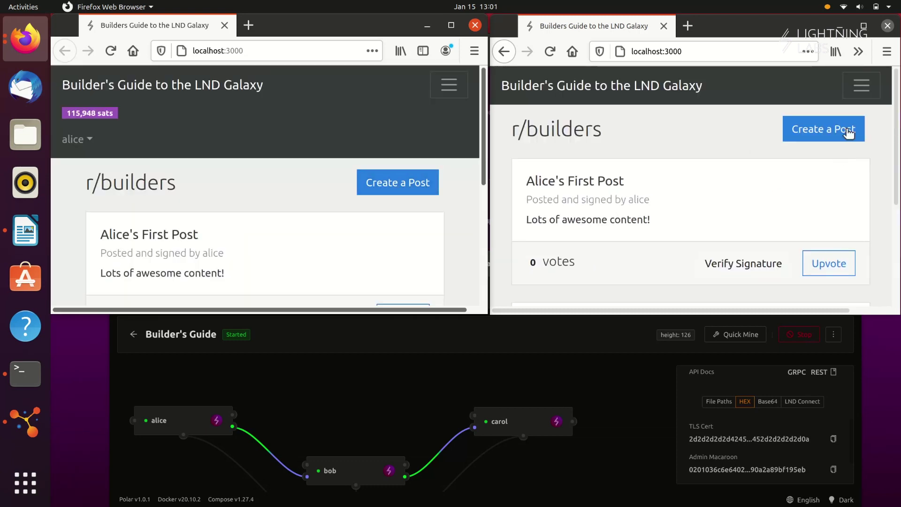
pyautogui.click(867, 89)
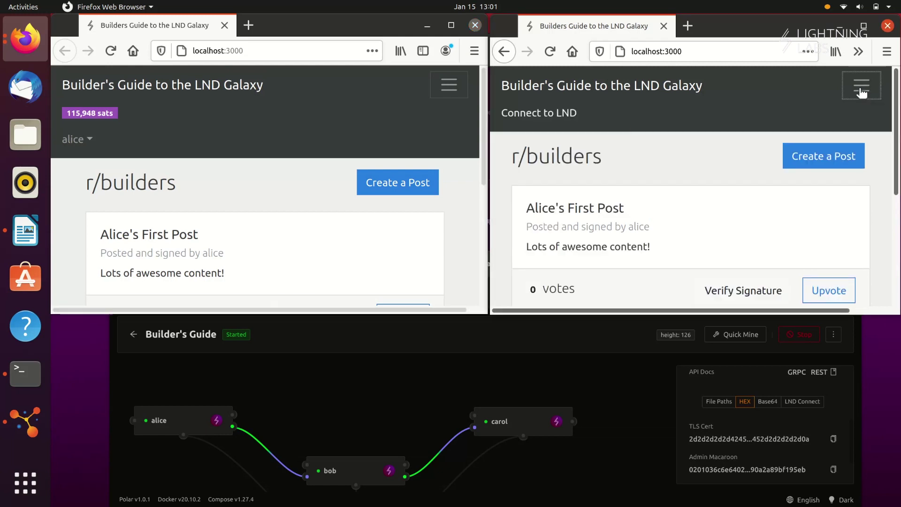
pyautogui.click(558, 119)
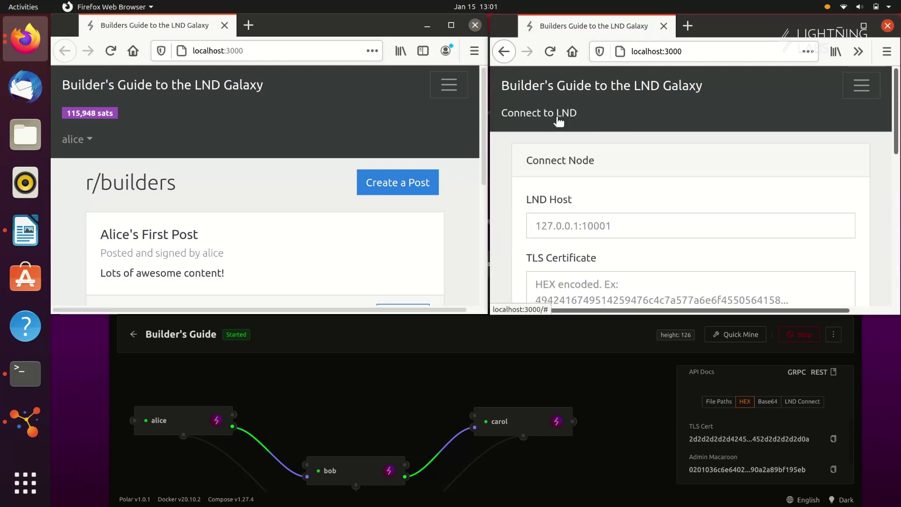
pyautogui.click(576, 222)
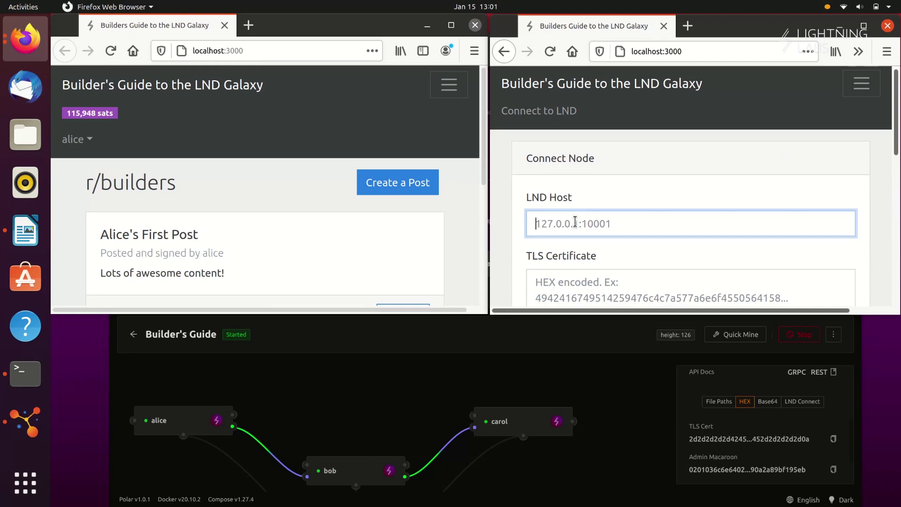
pyautogui.scroll(-1, 576, 221)
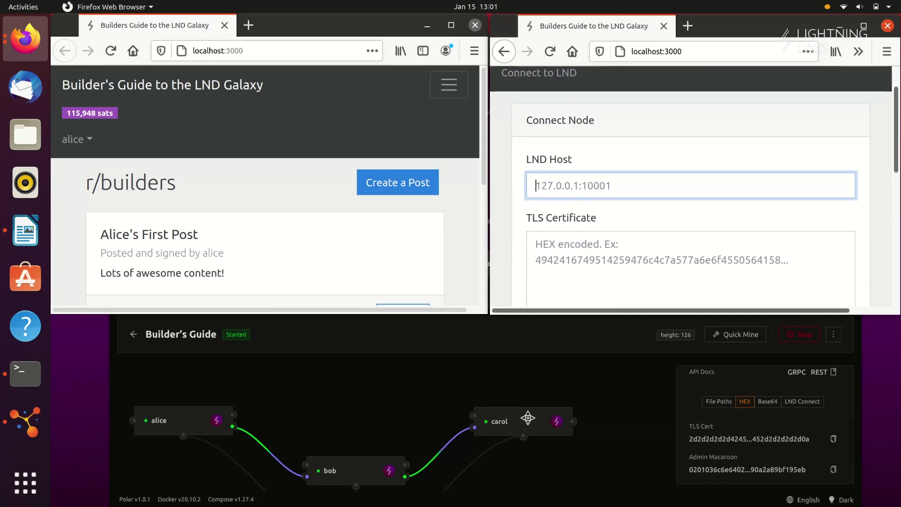
pyautogui.click(524, 417)
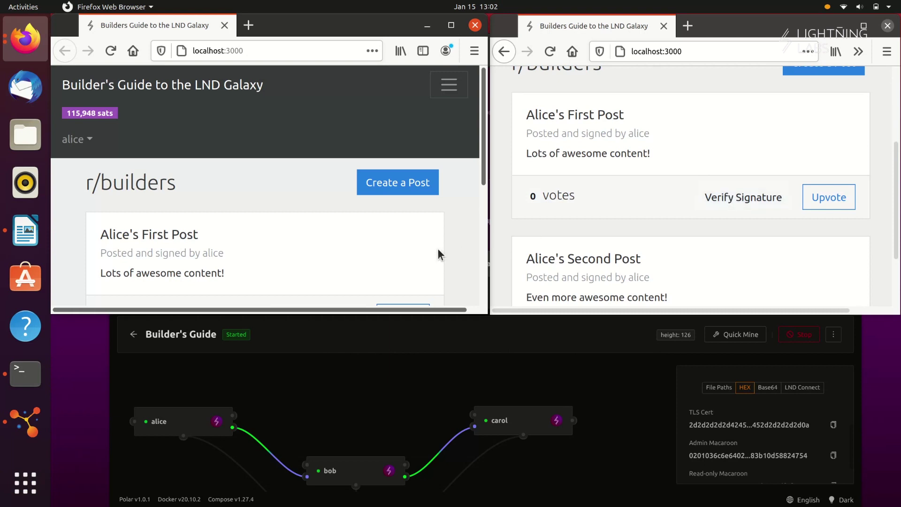
# - Verify the signature of Alice's First Post in the second browser window and copy the 100 sats payment request for upvoting it
pyautogui.scroll(-2, 437, 250)
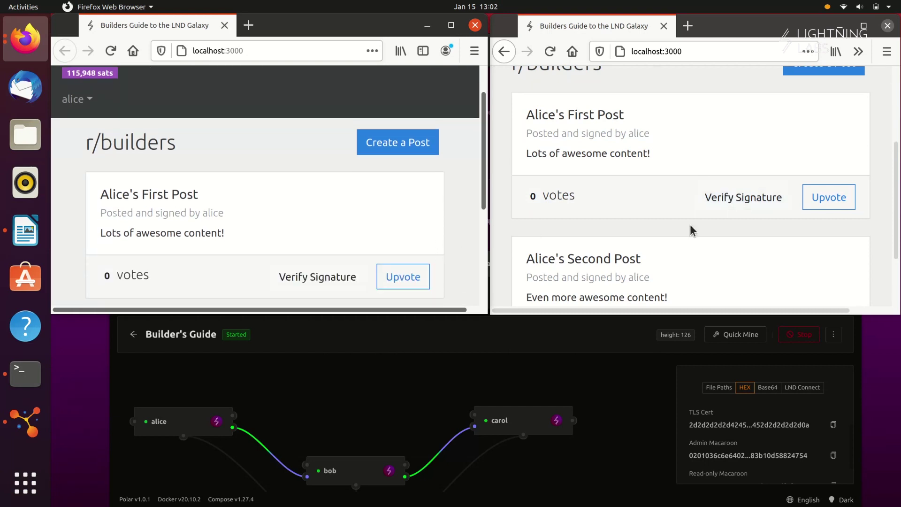
pyautogui.click(747, 207)
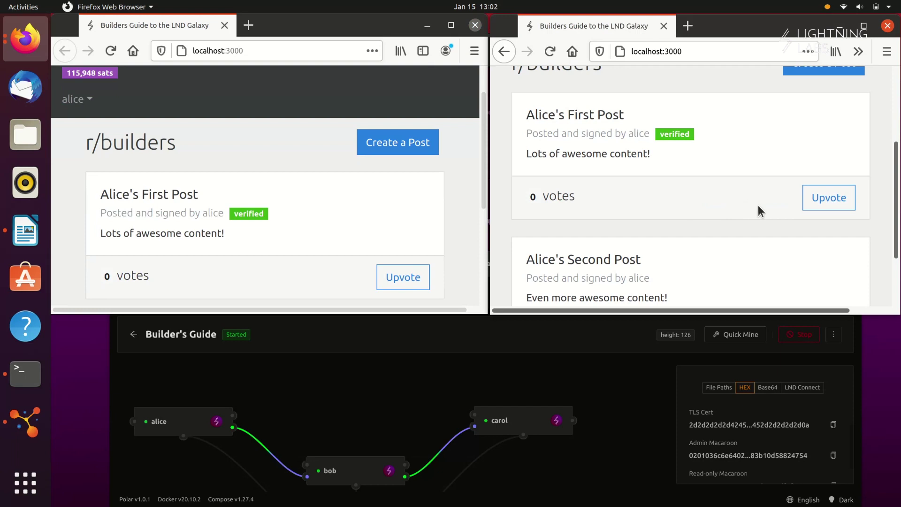
pyautogui.click(828, 202)
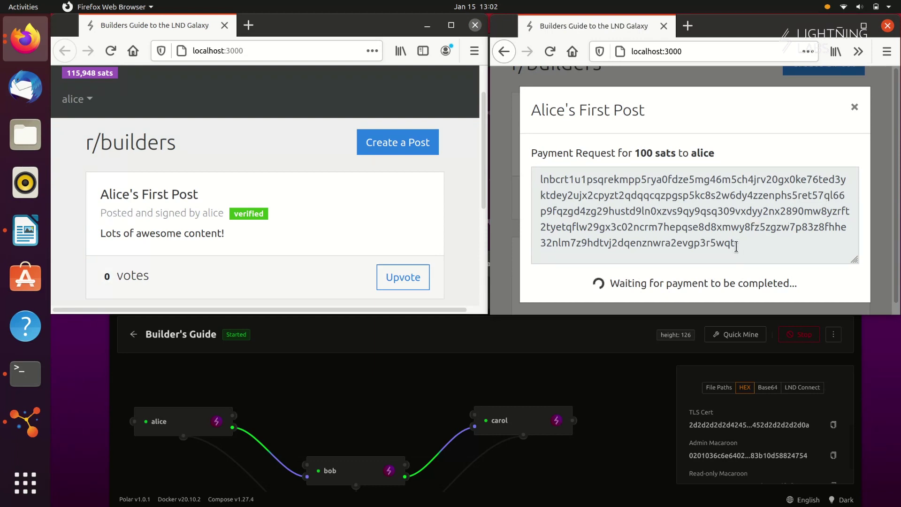
pyautogui.moveTo(736, 245); pyautogui.dragTo(537, 180)
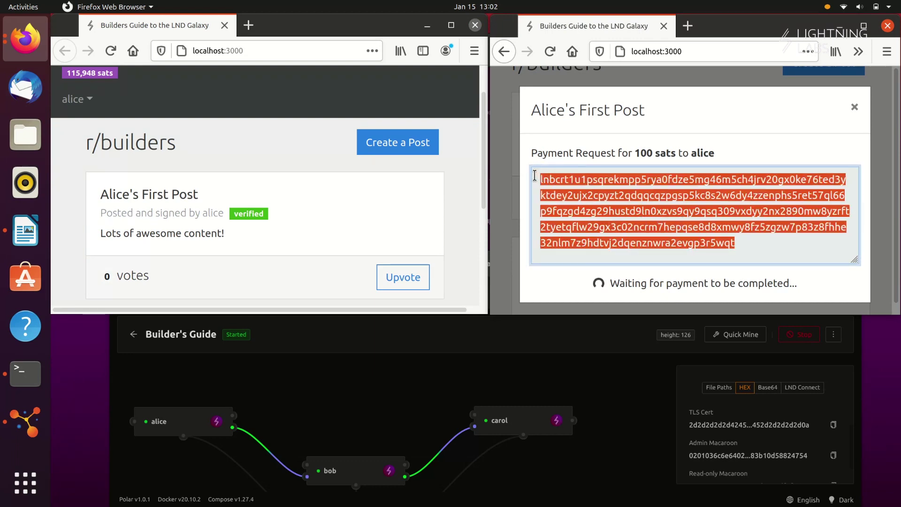
pyautogui.rightClick(563, 179)
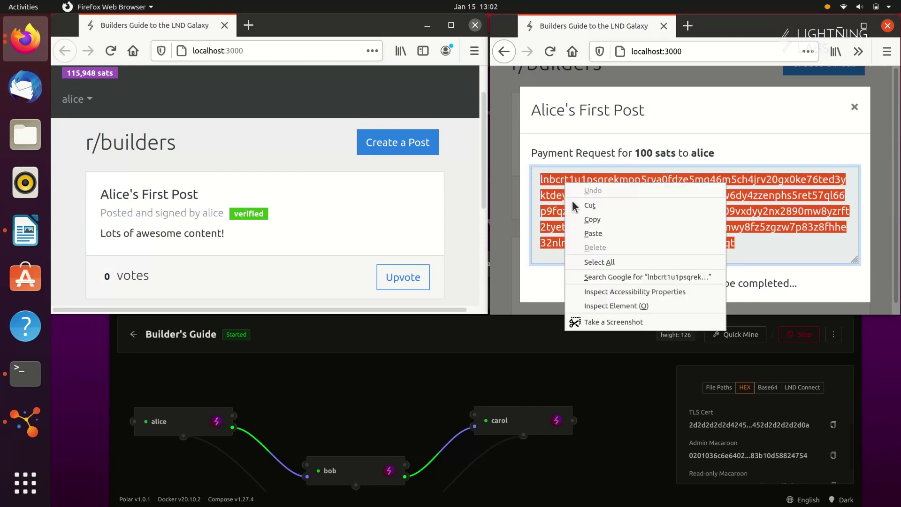
pyautogui.click(587, 221)
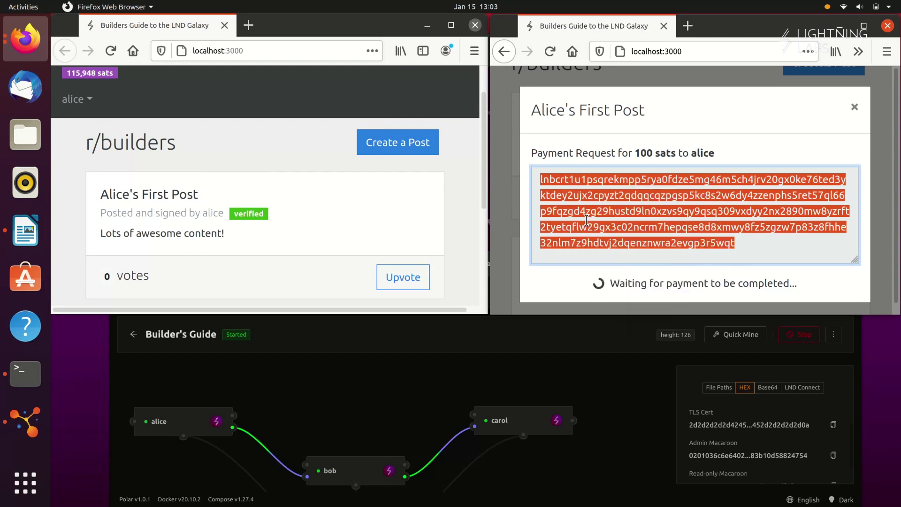
pyautogui.click(854, 107)
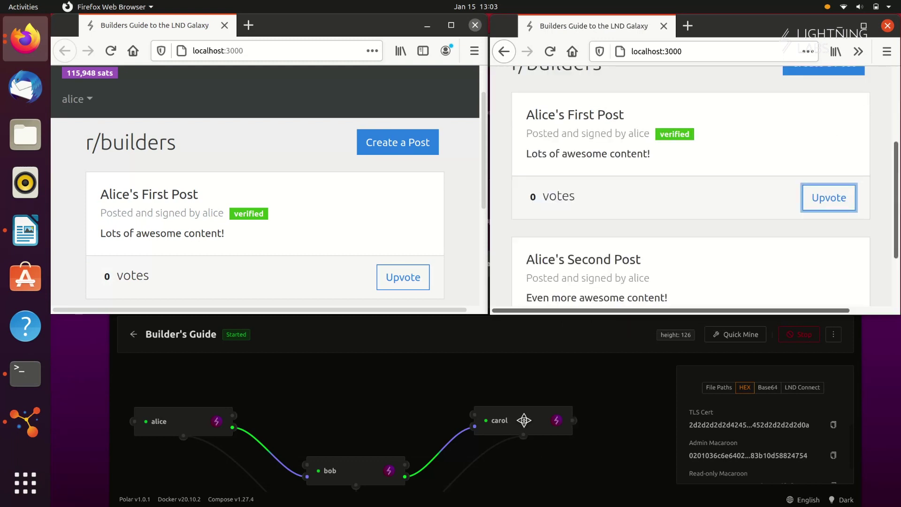
# - Pay the copied BOLT 11 invoice from the carol node in Polar
pyautogui.click(525, 420)
pyautogui.rightClick(524, 420)
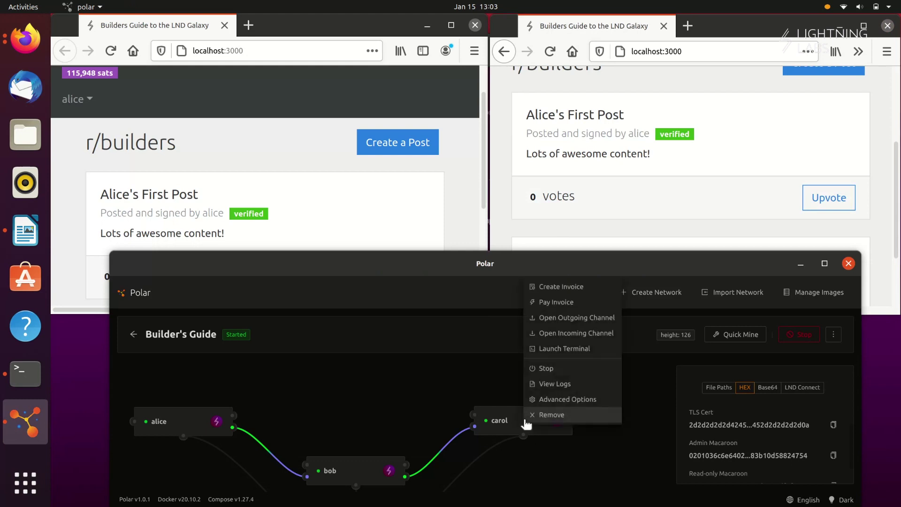
pyautogui.click(576, 304)
pyautogui.click(480, 429)
pyautogui.hotkey('ctrl', 'v')
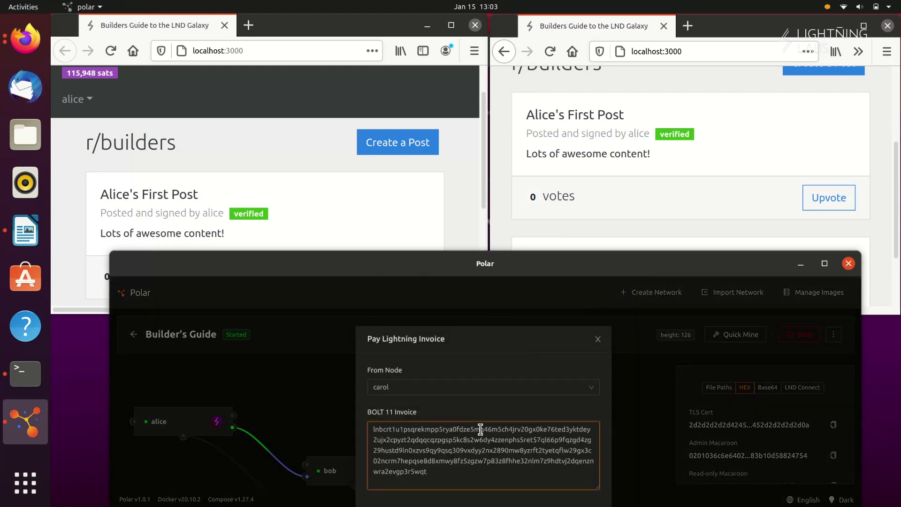
pyautogui.click(571, 483)
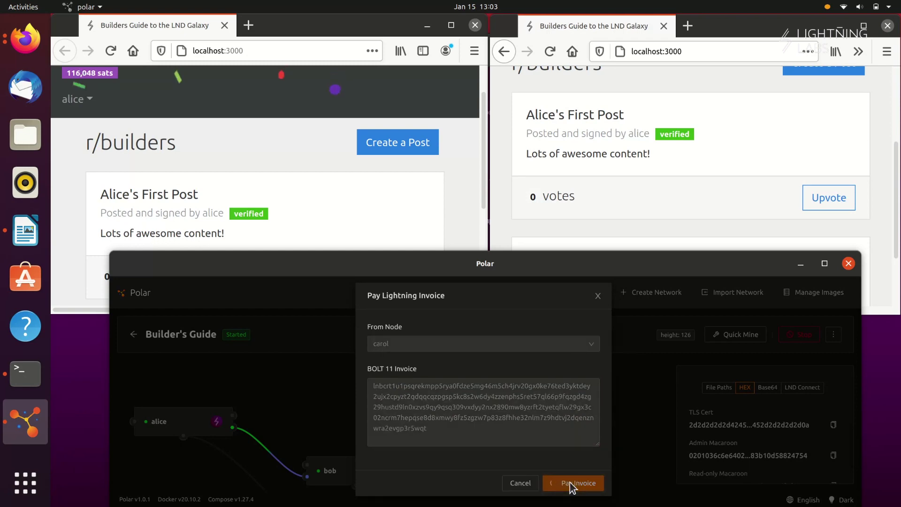